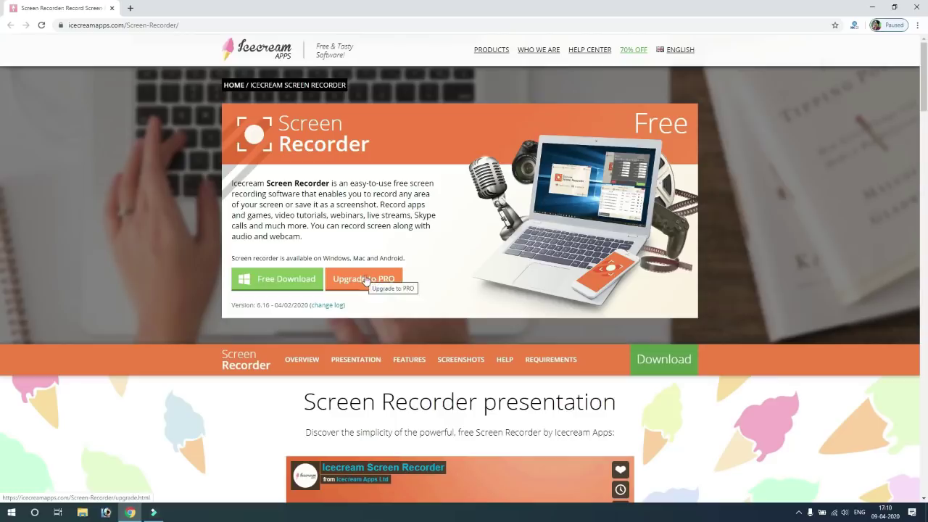
Step: Download the free version of Icecream Screen Recorder and install it with the license agreement accepted and the default options
left_click(284, 280)
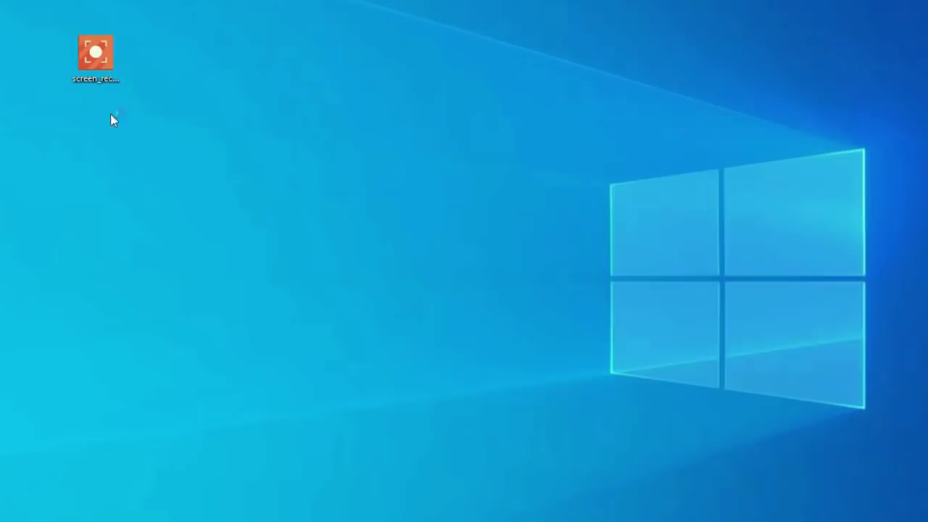
double_click(94, 73)
left_click(452, 308)
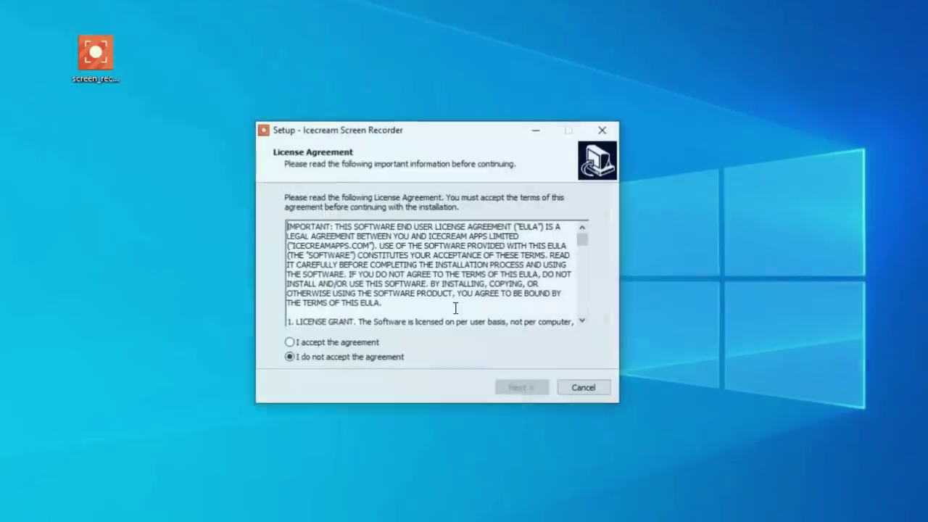
left_click(294, 342)
left_click(516, 390)
left_click(518, 390)
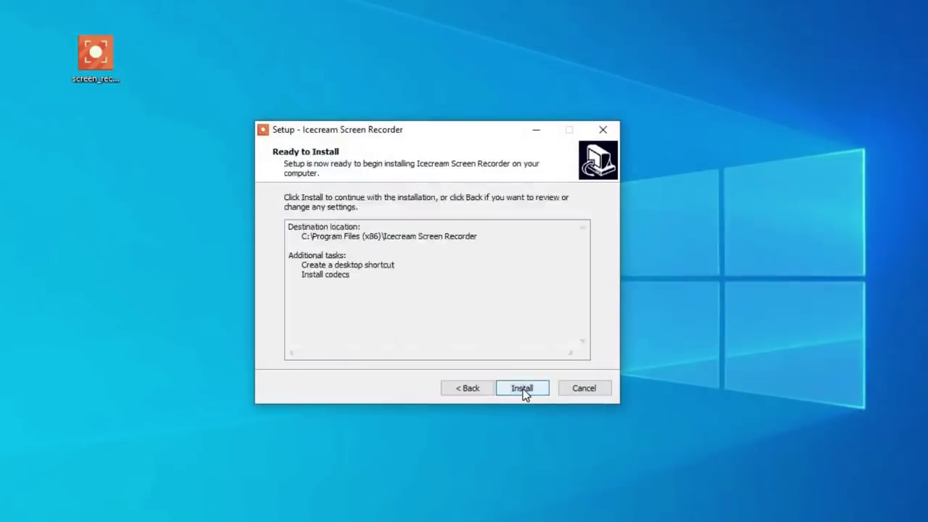
left_click(523, 390)
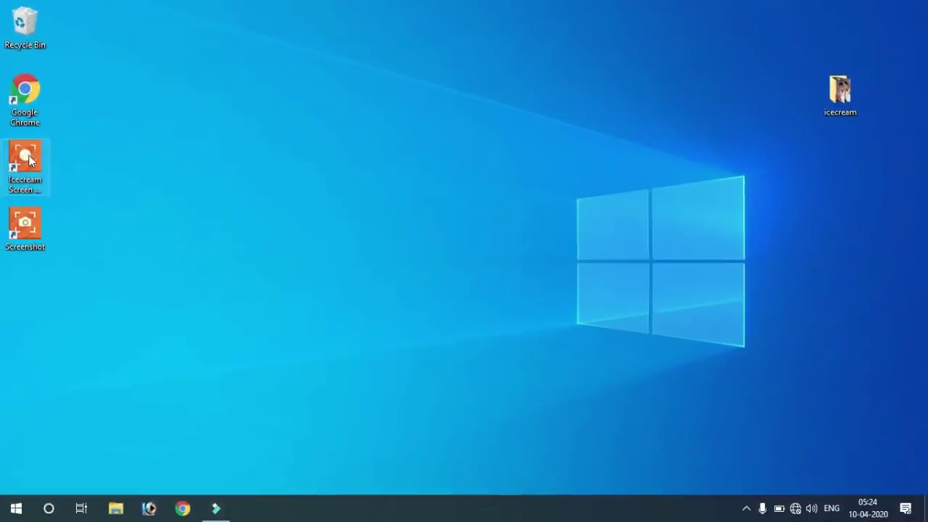
Step: Launch Icecream Screen Recorder from the desktop and view its system settings, closing them without changes
left_click(29, 161)
double_click(29, 161)
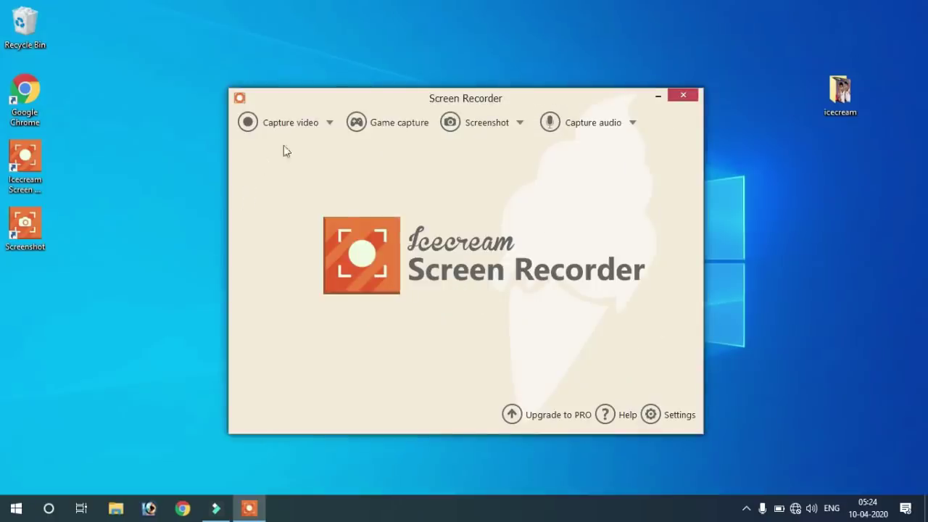
left_click(671, 414)
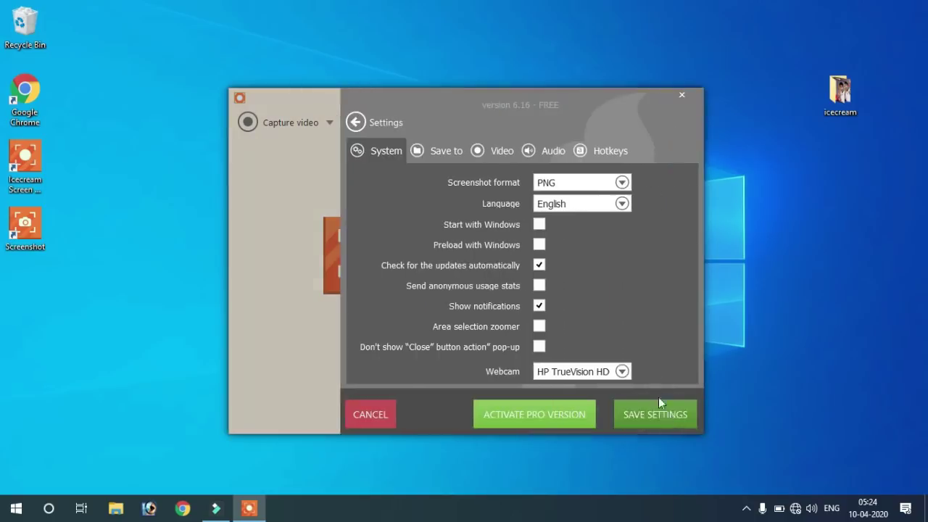
left_click(682, 94)
Step: Set up a fullscreen video capture and check the available recording area sizes, keeping Full Screen (1366x768)
left_click(305, 122)
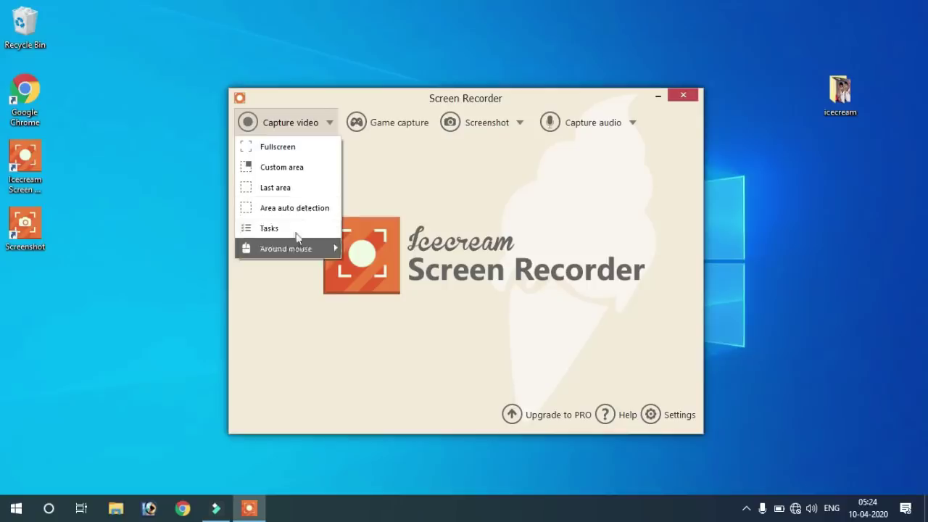
left_click(297, 152)
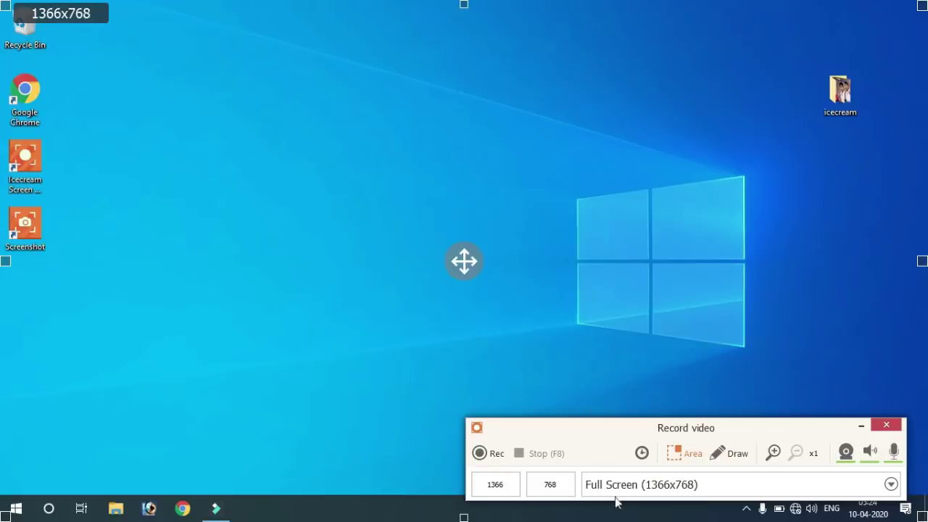
left_click(650, 487)
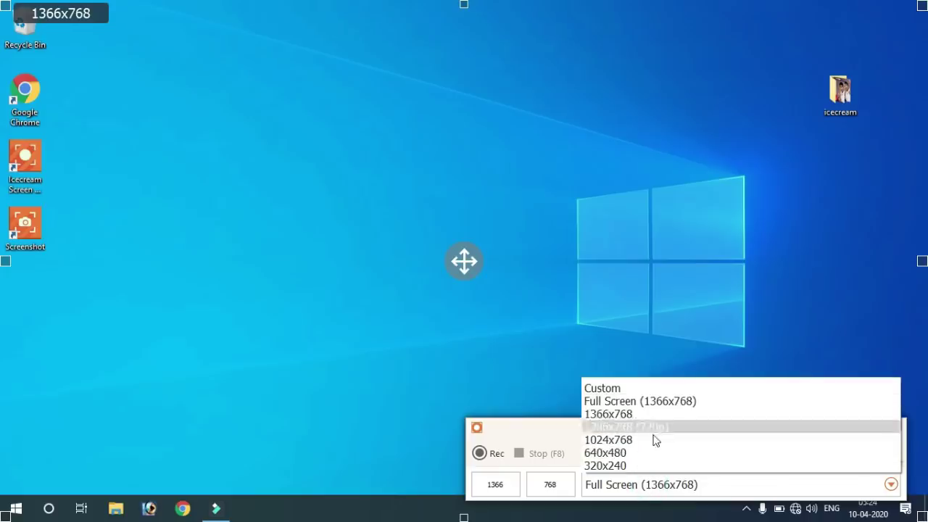
left_click(478, 368)
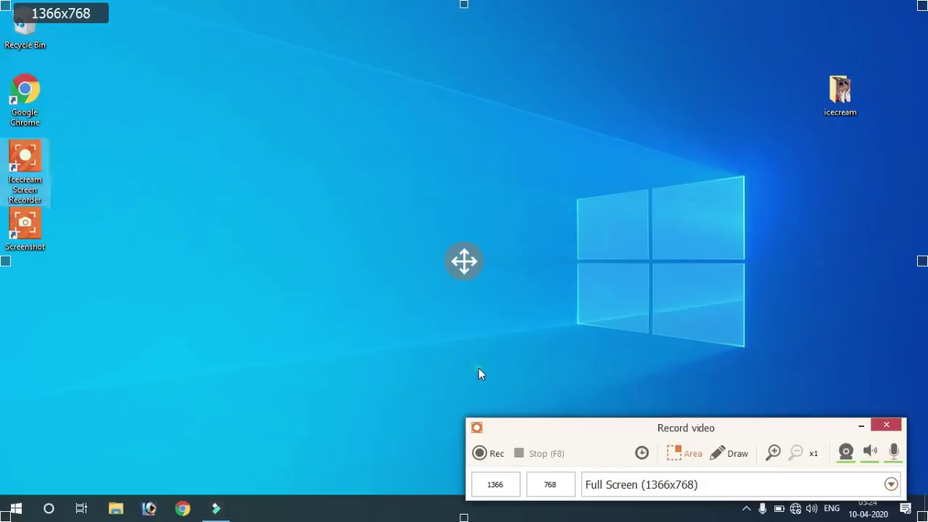
Step: Look at the time limits offered for stopping the recording automatically, keeping Never, and return to the recording area options
left_click(738, 454)
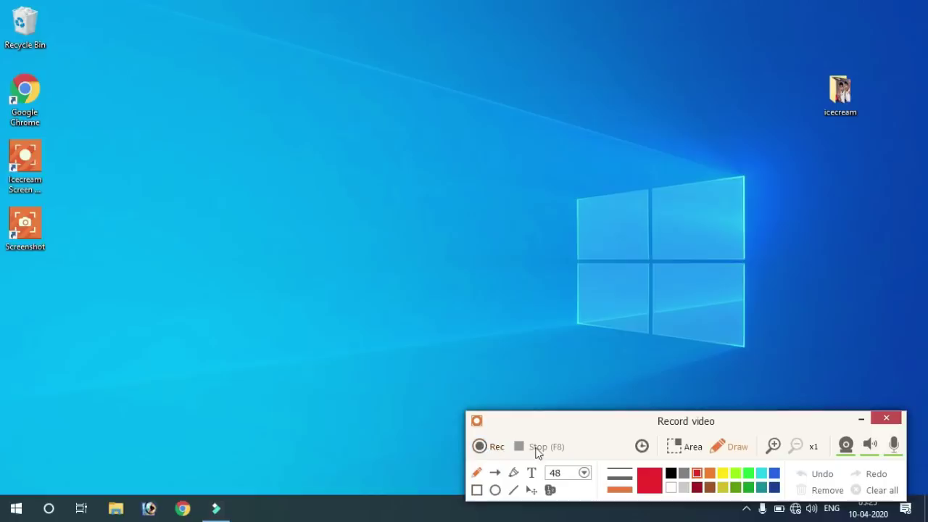
left_click(642, 447)
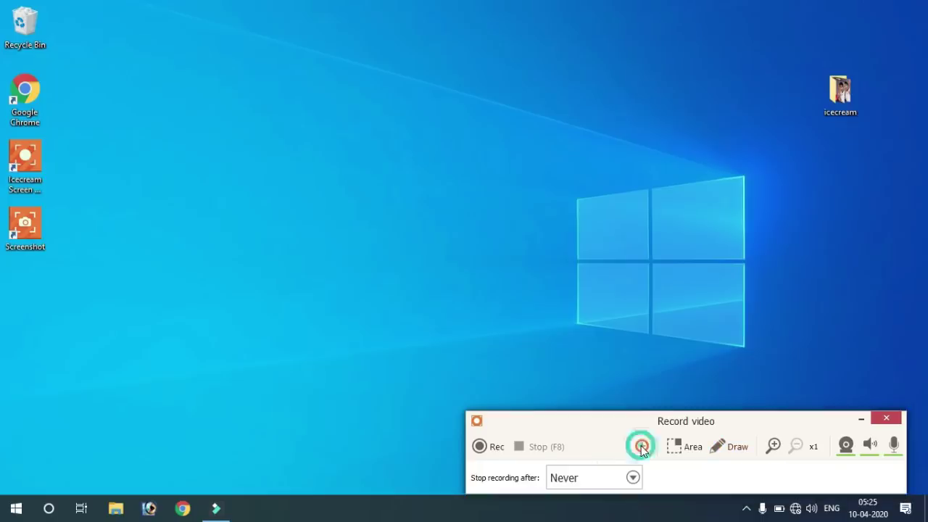
left_click(580, 478)
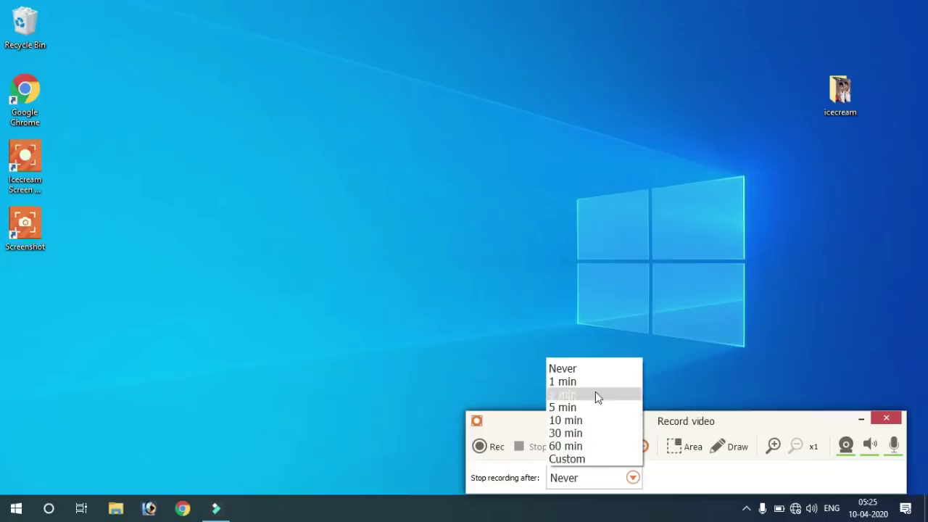
left_click(667, 377)
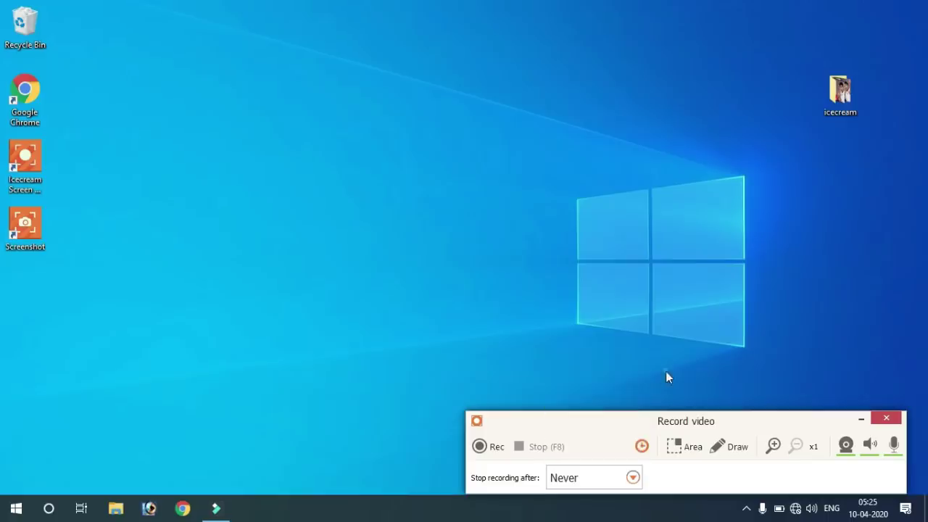
left_click(681, 447)
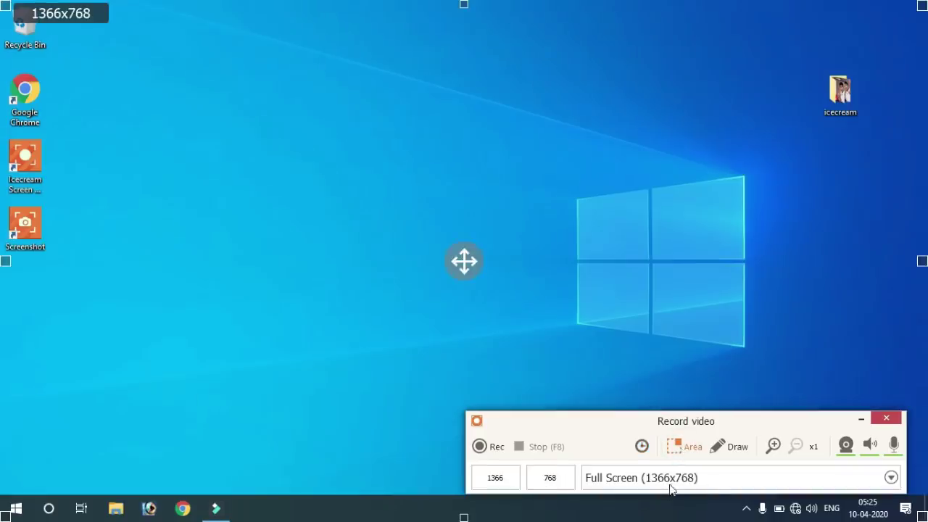
Step: Bring up the drawing tools and set the freehand pencil to the thinnest line in bright red
left_click(729, 447)
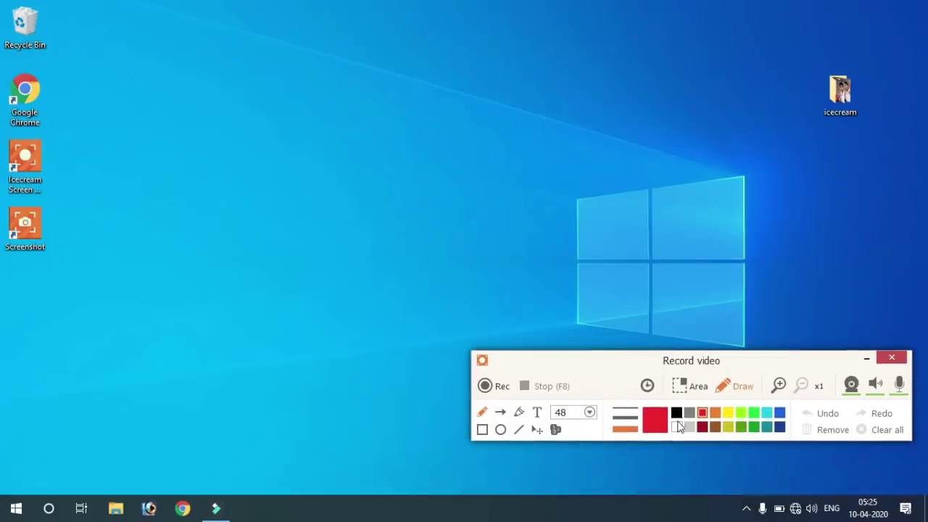
left_click(482, 413)
left_click(625, 408)
left_click(656, 421)
left_click(701, 427)
left_click(701, 413)
Step: Try the pencil with a freehand red scribble across the desktop, and undo it
mouse_move(233, 145)
left_mouse_down()
mouse_move(221, 201)
mouse_move(271, 184)
left_mouse_up()
mouse_move(356, 231)
left_mouse_down()
mouse_move(476, 212)
mouse_move(319, 267)
left_mouse_up()
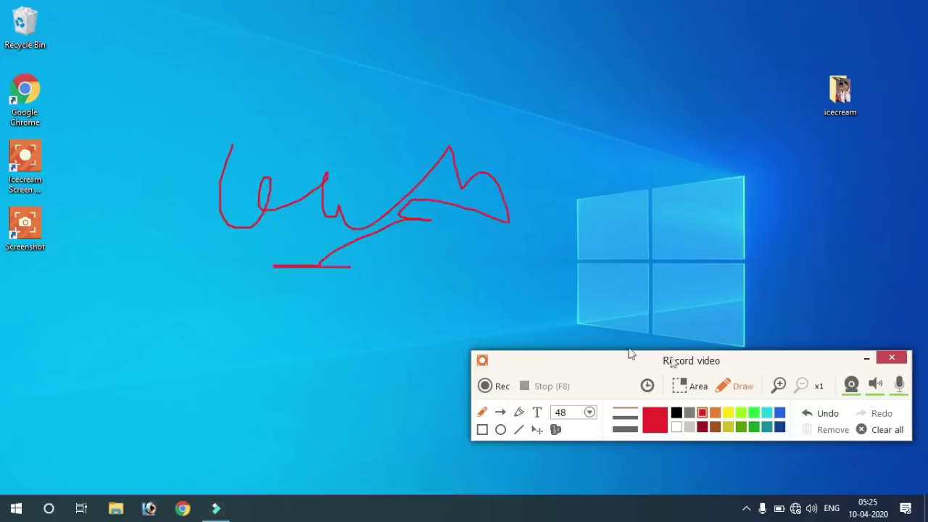
left_click(825, 415)
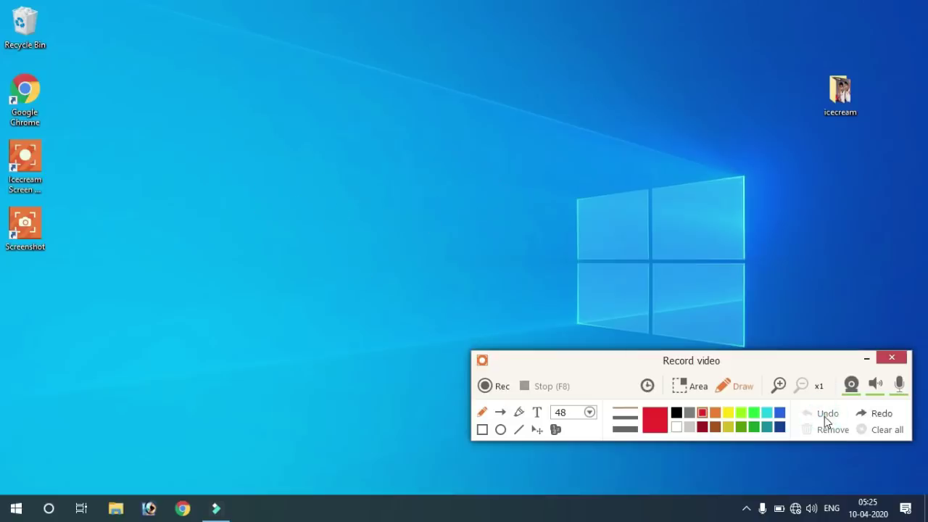
Step: Try the arrow tool with a blue and a red arrow pointing to the icecream folder, and undo both
left_click(503, 412)
left_click(779, 412)
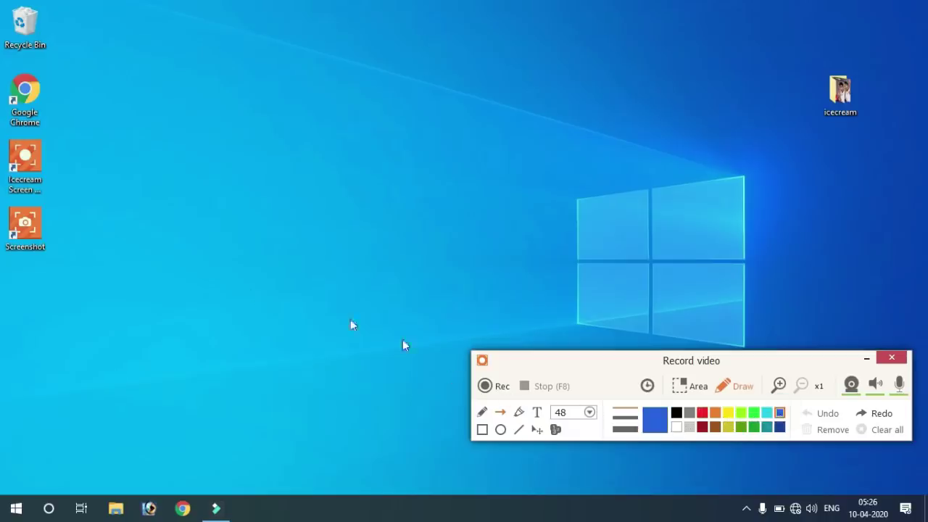
mouse_move(213, 298)
left_mouse_down()
mouse_move(426, 243)
mouse_move(786, 116)
left_mouse_up()
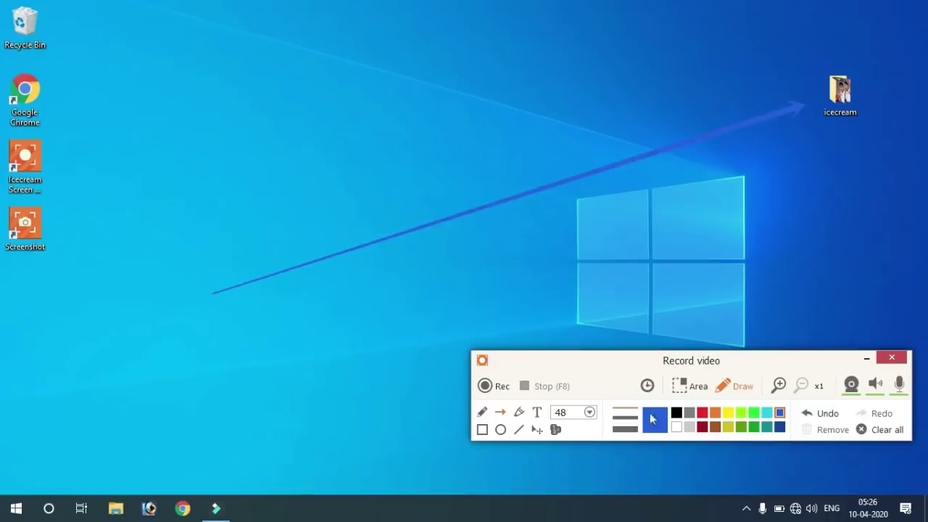
left_click(700, 414)
mouse_move(300, 352)
left_mouse_down()
mouse_move(796, 171)
mouse_move(830, 148)
left_mouse_up()
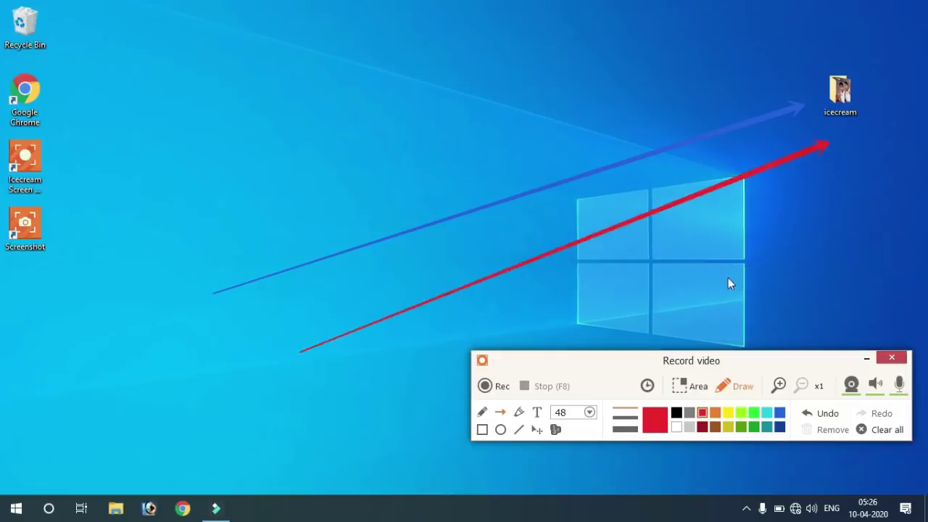
left_click(826, 414)
left_click(827, 415)
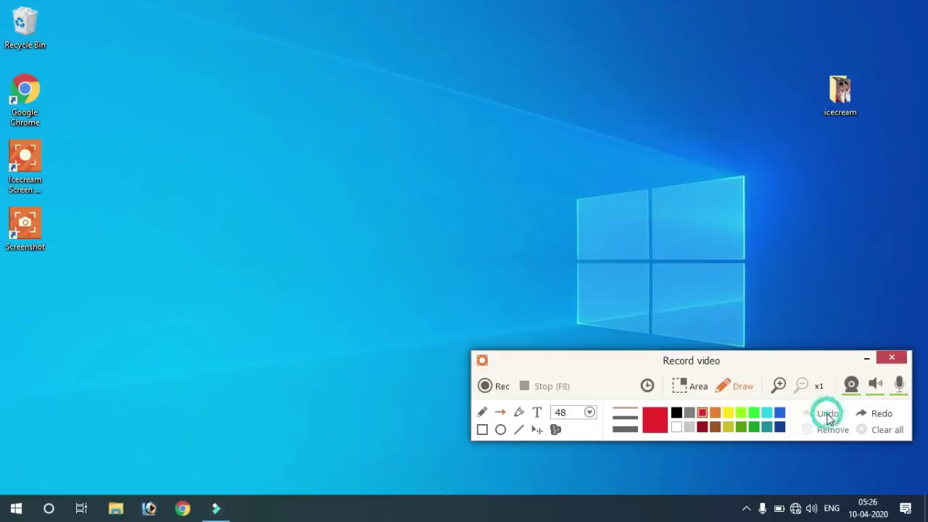
Step: Try the highlighter with a wide red block and a yellow block over the two recorder shortcuts, undoing each
left_click(518, 412)
mouse_move(226, 112)
left_mouse_down()
mouse_move(237, 150)
mouse_move(781, 198)
left_mouse_up()
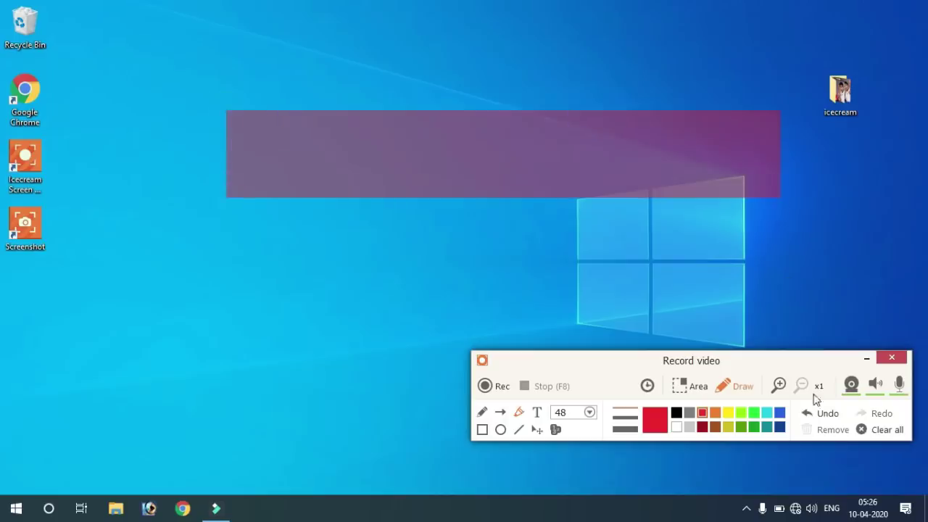
left_click(824, 413)
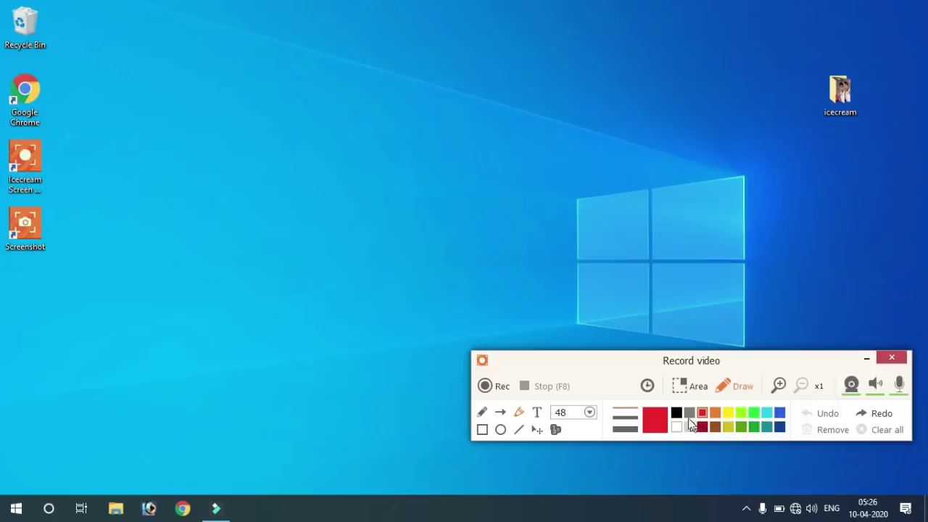
left_click(731, 413)
mouse_move(71, 128)
left_mouse_down()
mouse_move(1, 148)
mouse_move(2, 283)
left_mouse_up()
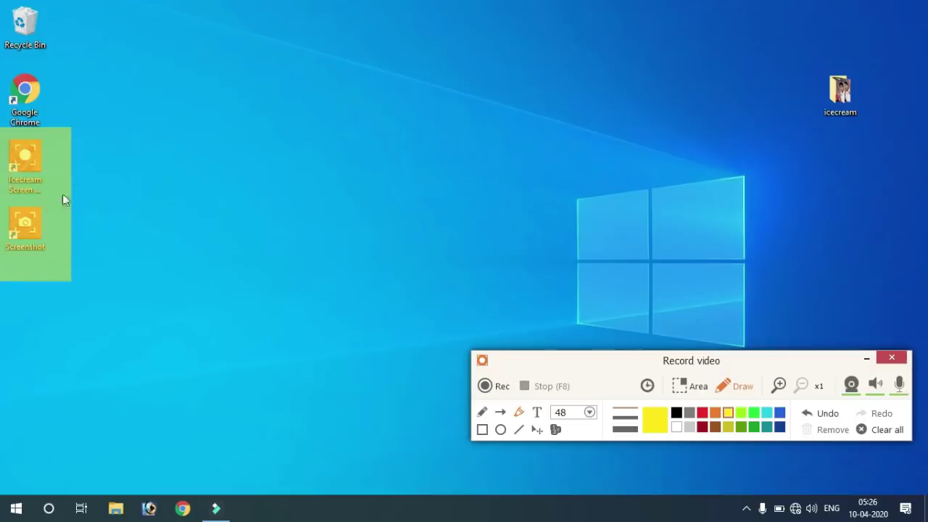
left_click(827, 415)
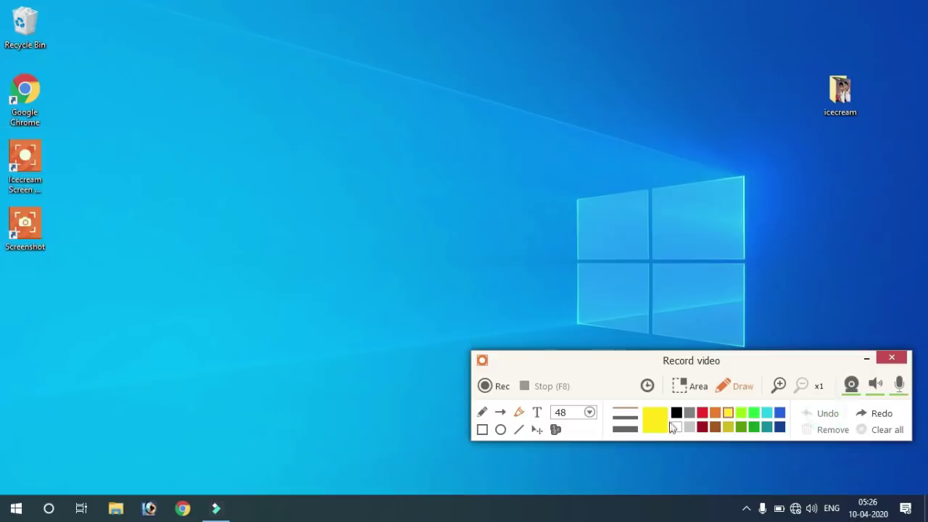
Step: Try the text tool by writing "welcome" in red at size 72 on the desktop, and erase it
left_click(537, 412)
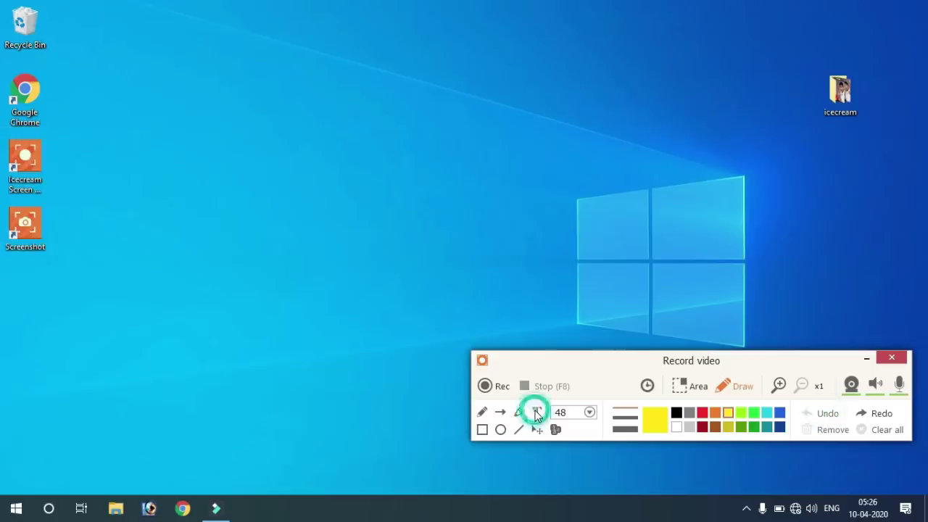
left_click(589, 413)
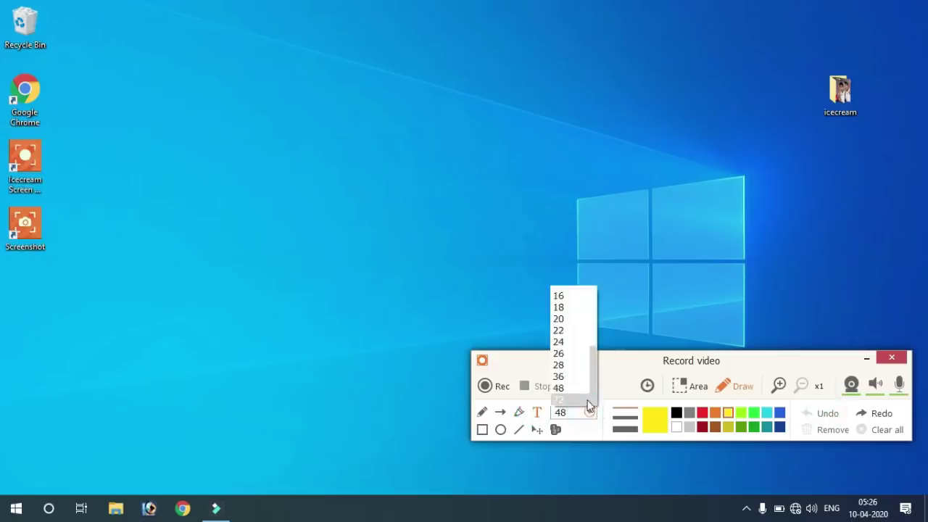
left_click(575, 400)
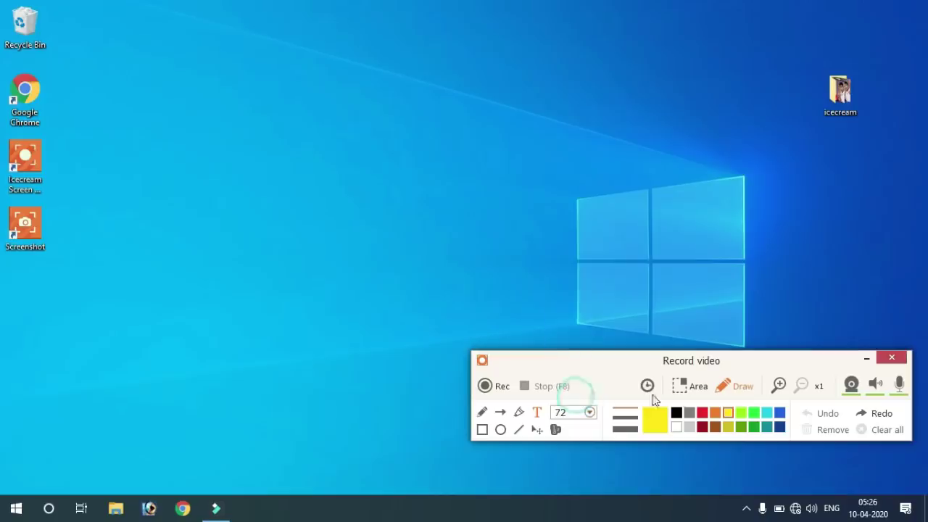
left_click(703, 413)
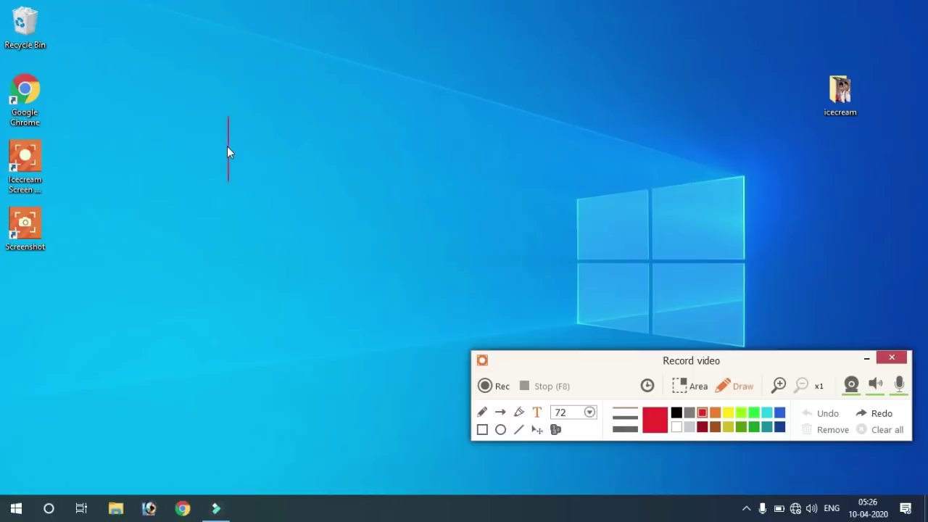
type("welcome")
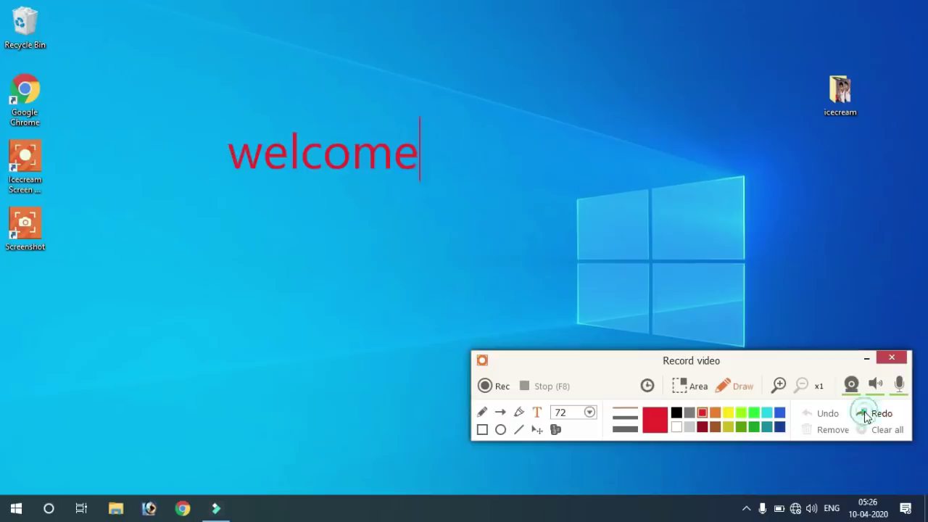
key("BackSpace")
key("BackSpace")
key("BackSpace")
key("BackSpace")
key("BackSpace")
key("BackSpace")
key("BackSpace")
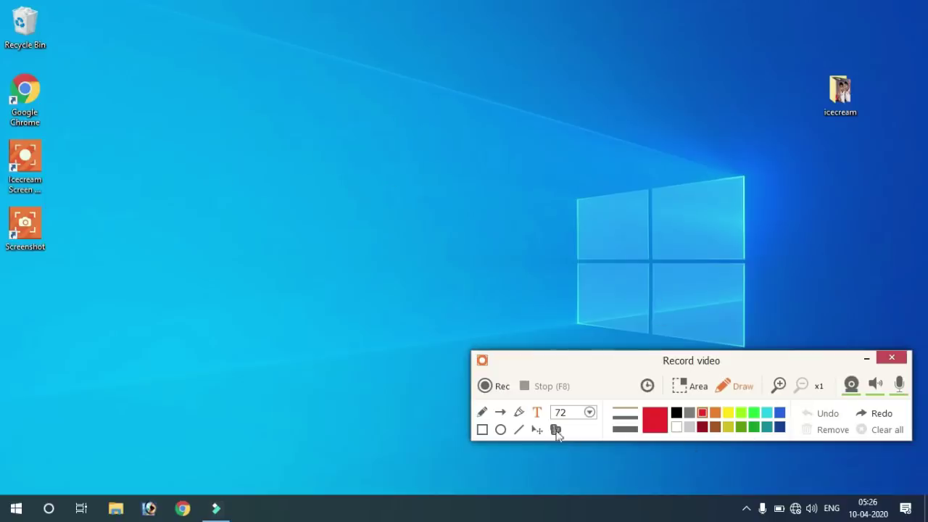
Step: Try the rectangle tool with red outlines around the icecream folder area and the desktop shortcuts, and undo both
left_click(482, 430)
left_click_drag(326, 57, 870, 192)
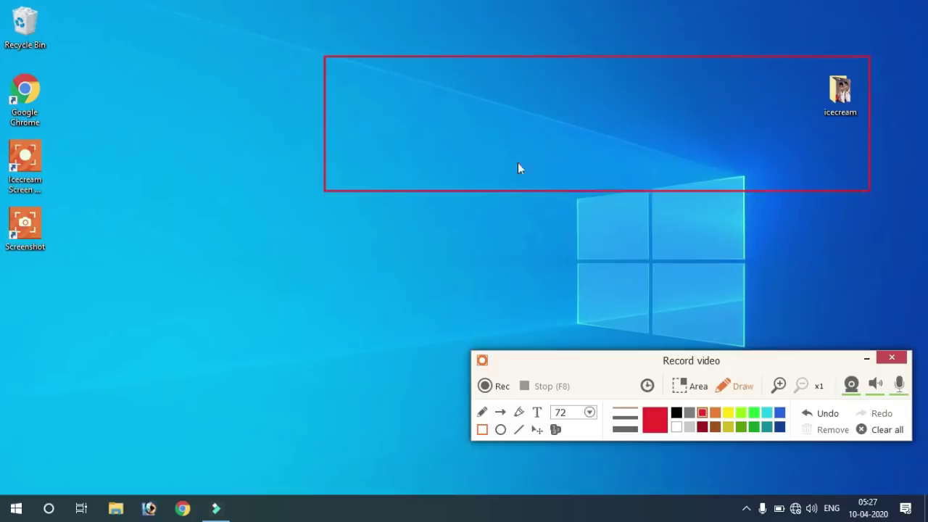
left_click_drag(71, 69, 1, 278)
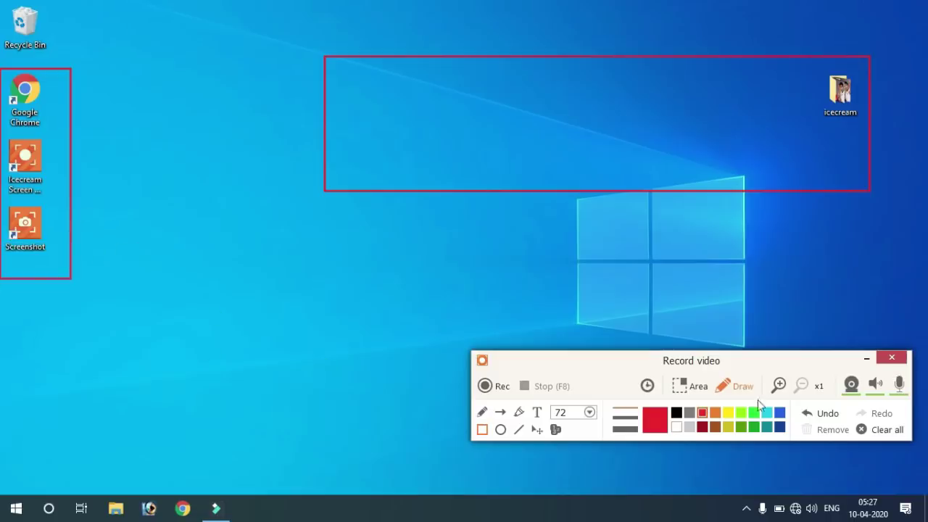
left_click(818, 414)
left_click(818, 414)
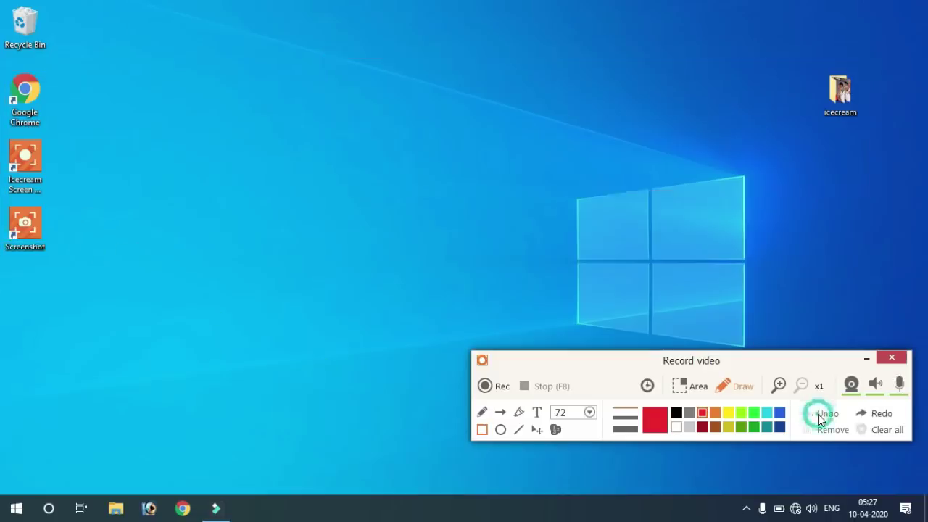
Step: Try the ellipse and line tools with a red circle and a red diagonal line on the desktop, undoing each
left_click(501, 430)
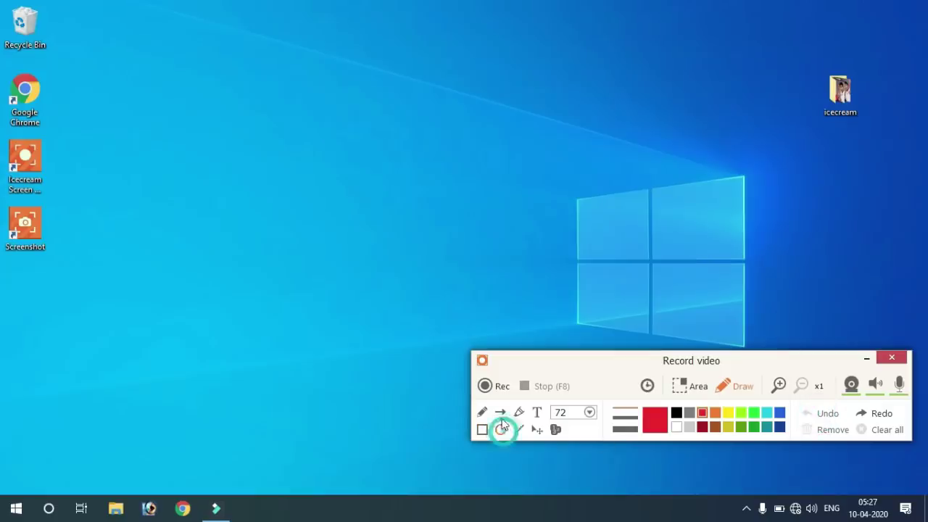
mouse_move(417, 113)
left_mouse_down()
mouse_move(284, 290)
mouse_move(218, 257)
mouse_move(217, 299)
left_mouse_up()
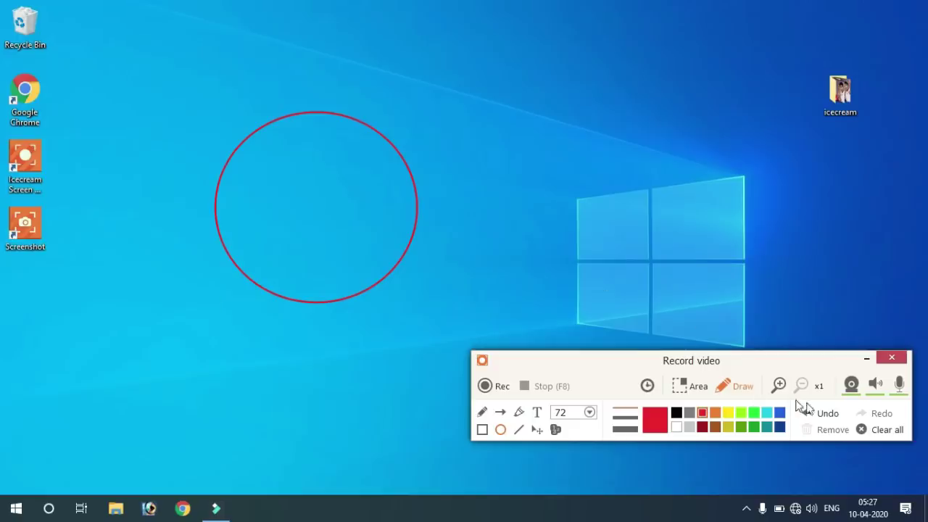
left_click(827, 415)
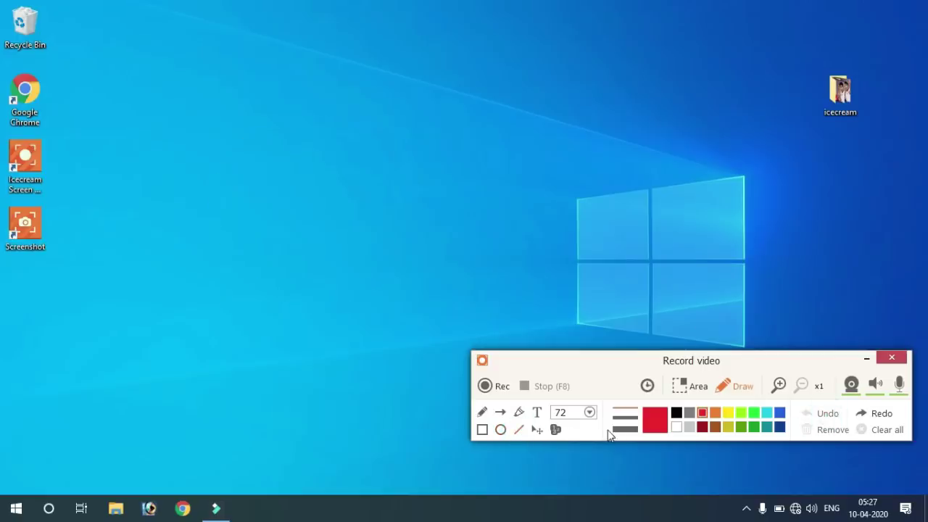
mouse_move(364, 215)
left_mouse_down()
mouse_move(570, 198)
mouse_move(627, 270)
mouse_move(559, 3)
mouse_move(154, 373)
mouse_move(155, 360)
left_mouse_up()
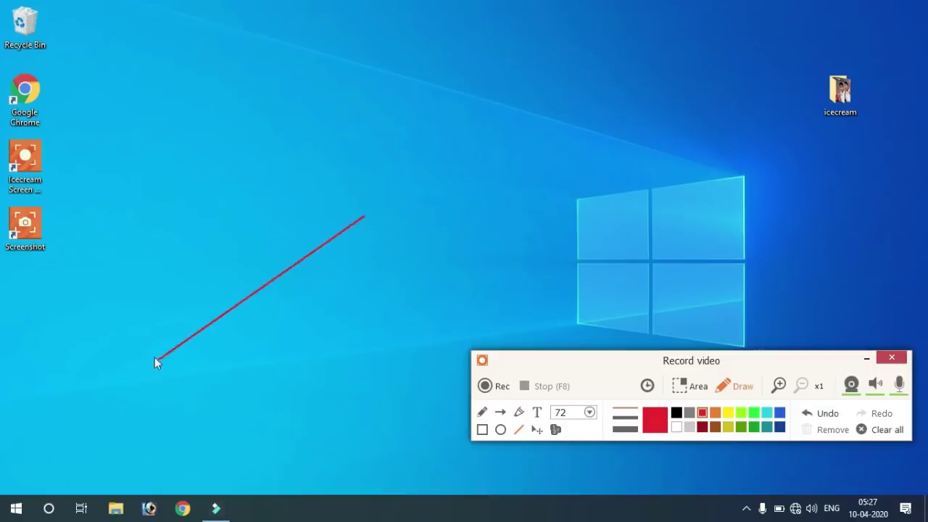
left_click(825, 412)
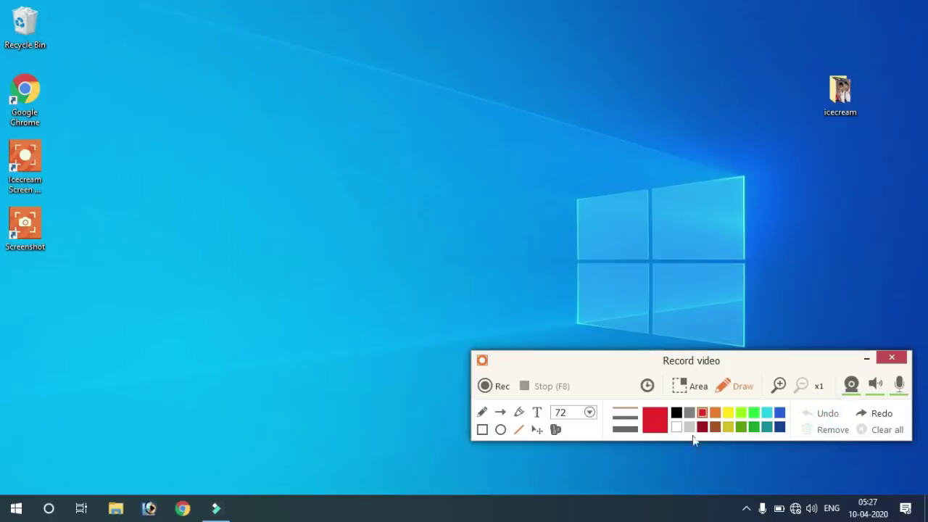
Step: Place red numbered markers 1 to 12 at scattered spots across the desktop
left_click(555, 429)
left_click(179, 93)
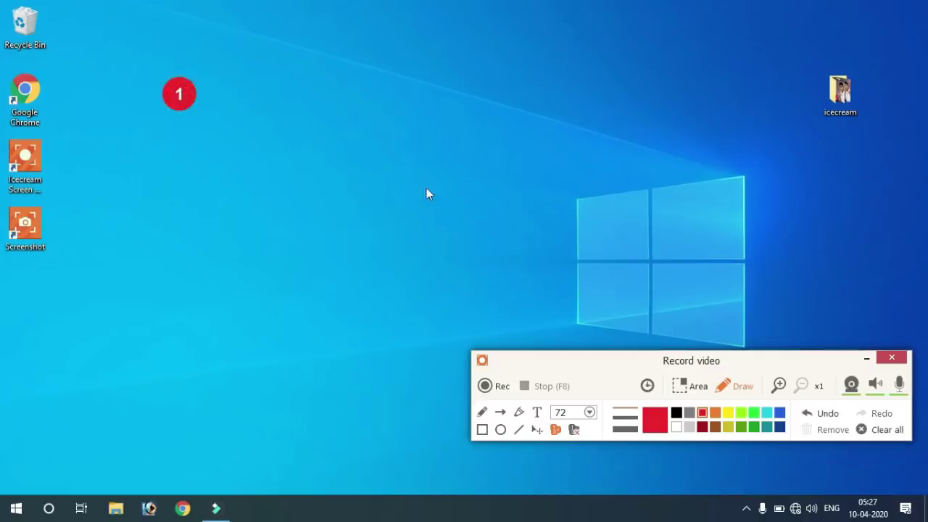
left_click(620, 93)
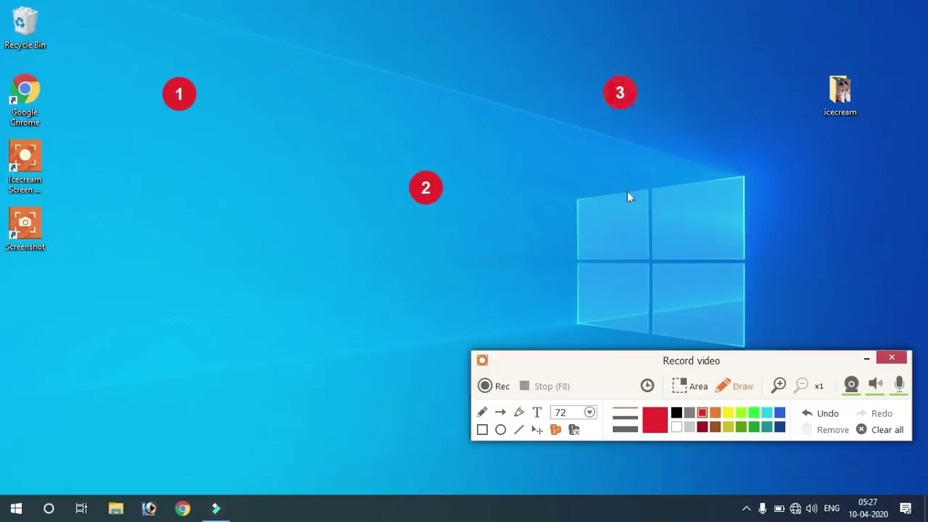
left_click(627, 190)
left_click(480, 258)
left_click(261, 279)
left_click(232, 169)
left_click(115, 271)
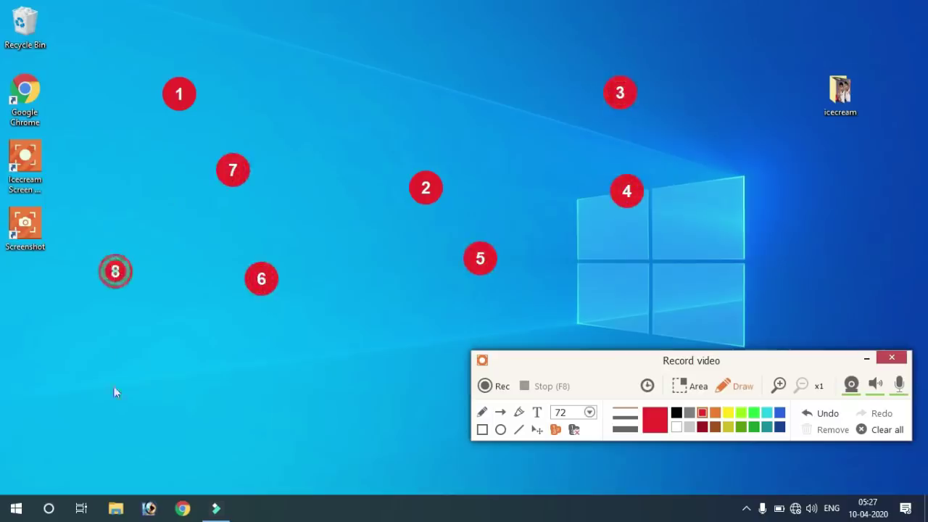
left_click(272, 403)
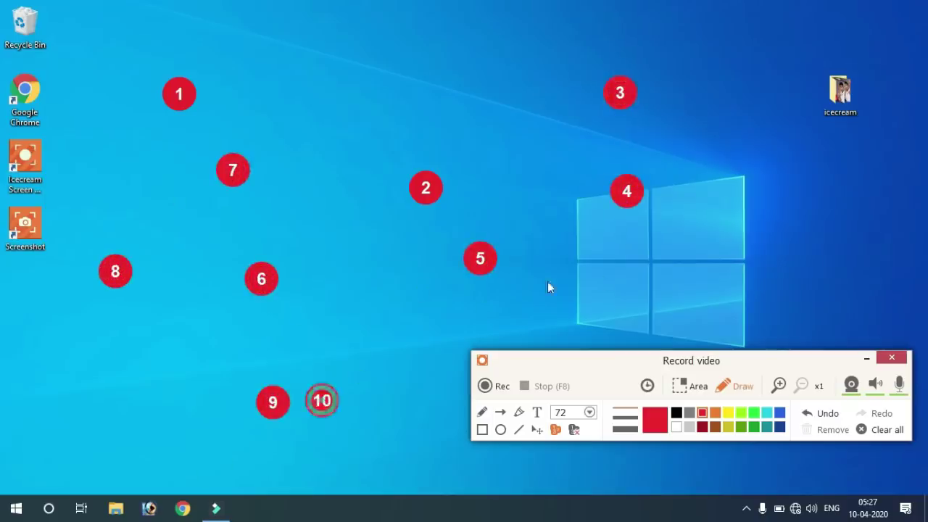
left_click(616, 271)
left_click(516, 314)
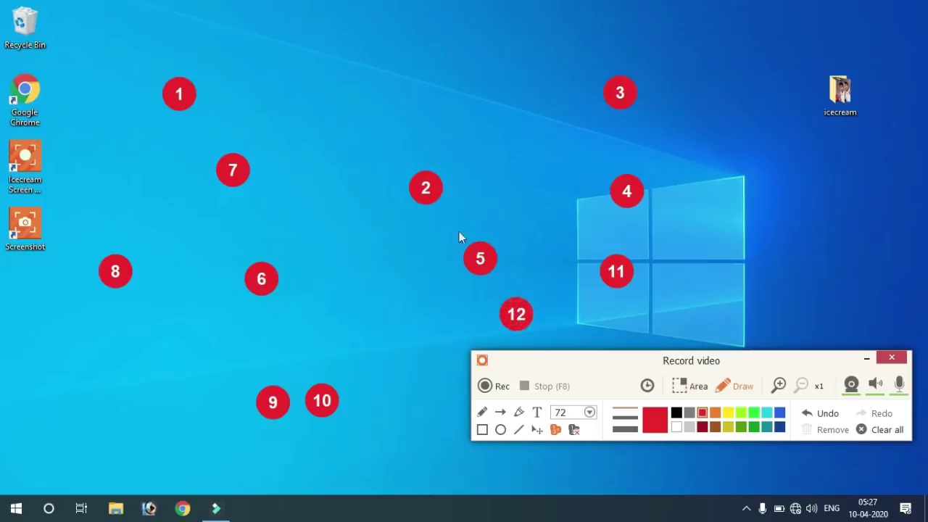
Step: Move marker 2 up toward the top of the desktop and enlarge it to more than twice its size
left_click(536, 429)
mouse_move(426, 188)
left_mouse_down()
mouse_move(446, 125)
mouse_move(489, 93)
mouse_move(433, 128)
mouse_move(367, 190)
left_mouse_up()
left_click(432, 131)
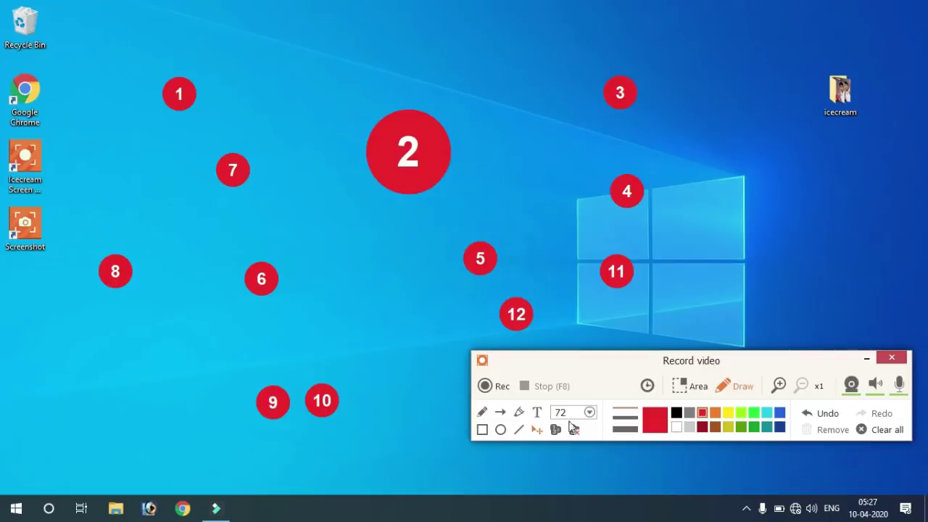
Step: Undo the marker 2 edits and all the numbered markers until the desktop is clear
left_click(830, 413)
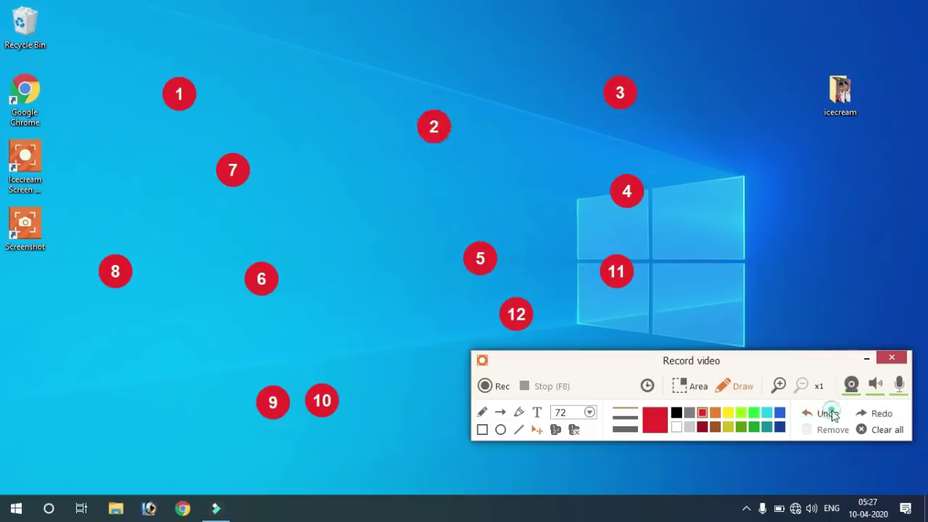
left_click(830, 413)
left_click(830, 413)
left_click(830, 413)
double_click(830, 413)
left_click(830, 413)
double_click(830, 413)
left_click(830, 413)
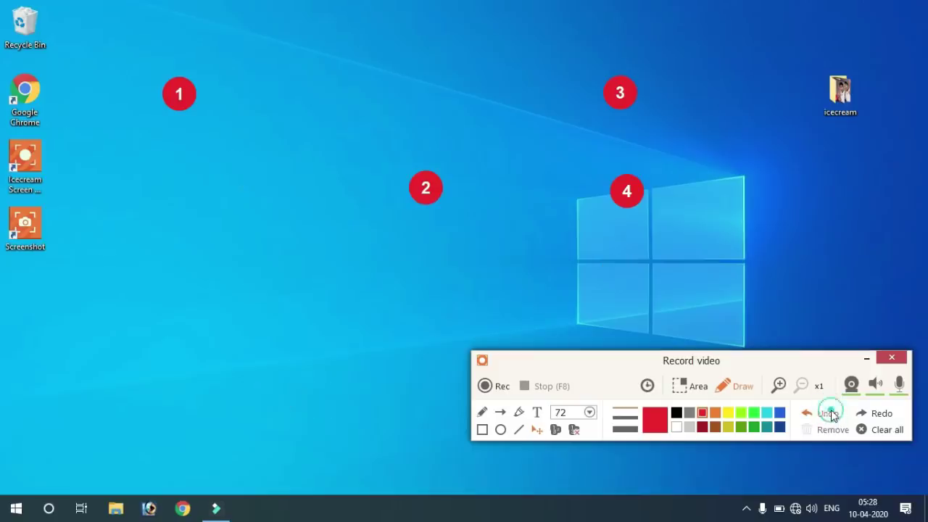
double_click(830, 413)
double_click(830, 413)
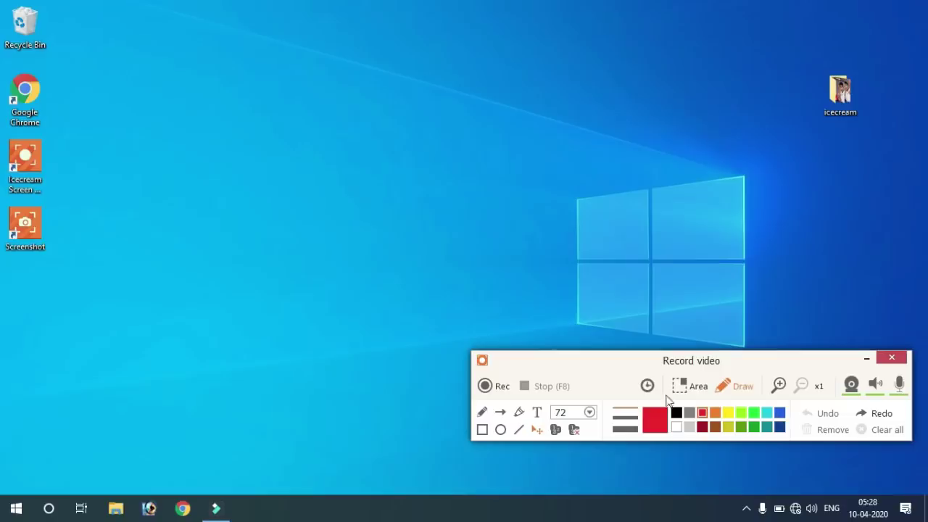
Step: Try the recording zoom levels up to x8 and back down, finishing with the zoom at x2
left_click(780, 386)
left_click(780, 385)
left_click(780, 386)
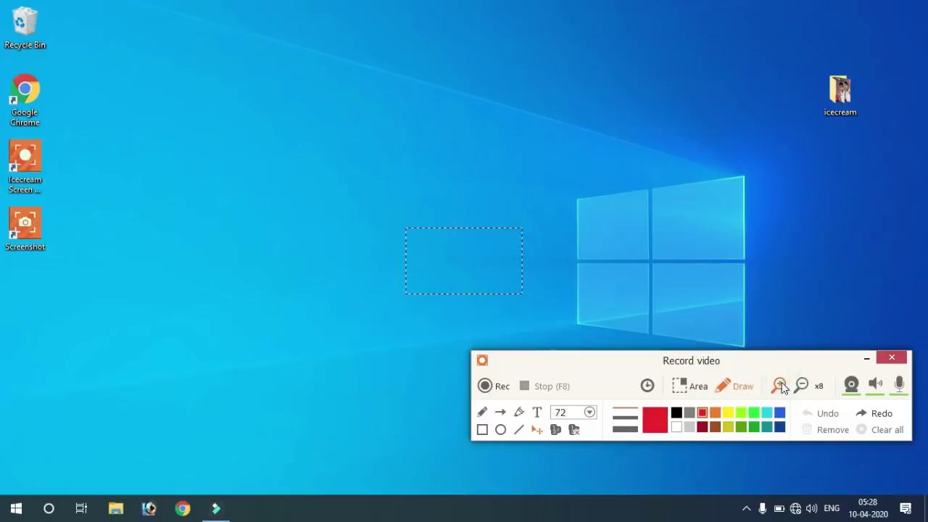
left_click(809, 389)
left_click(809, 389)
left_click(809, 389)
left_click(780, 388)
left_click(780, 388)
left_click(803, 389)
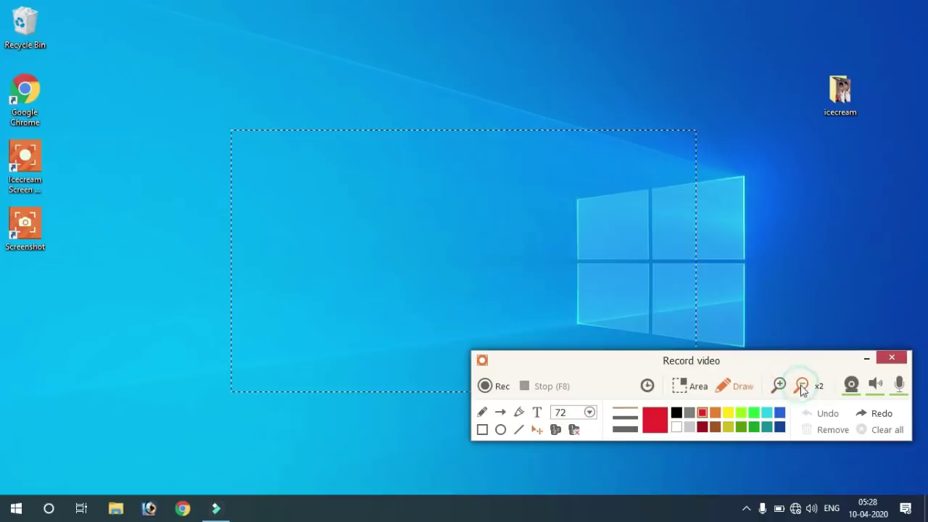
Step: Turn on the webcam overlay and place it on the desktop below the Screenshot shortcut
left_click(852, 388)
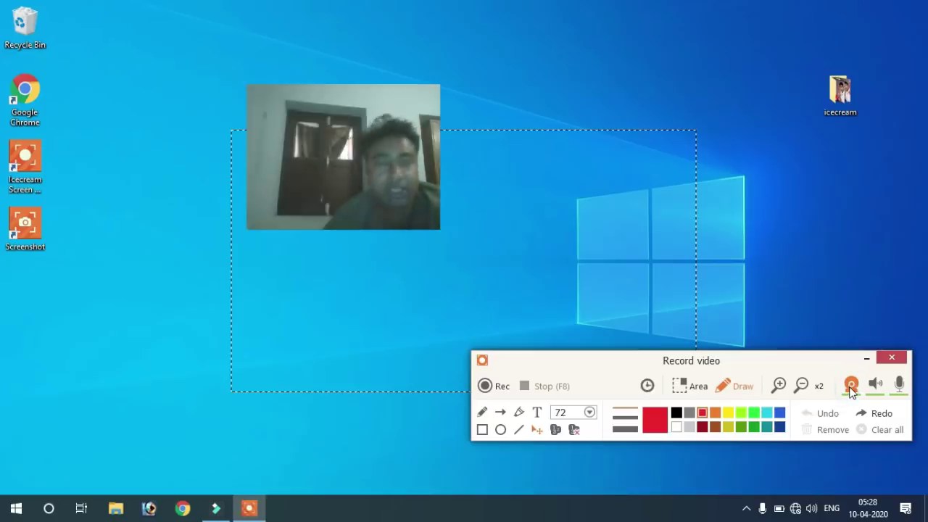
left_click_drag(391, 190, 168, 403)
left_click_drag(227, 389, 471, 343)
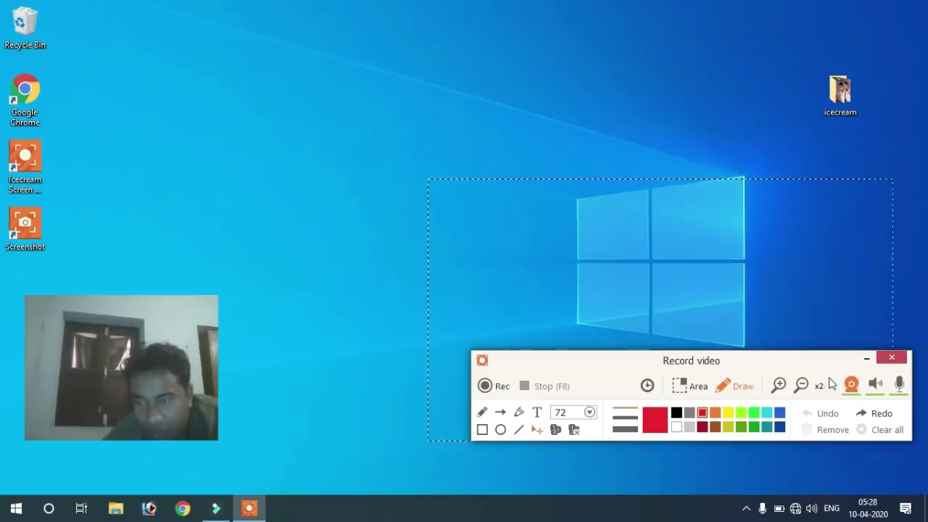
Step: Set the system sound volume to 99% and the microphone volume to 91%
left_click(874, 385)
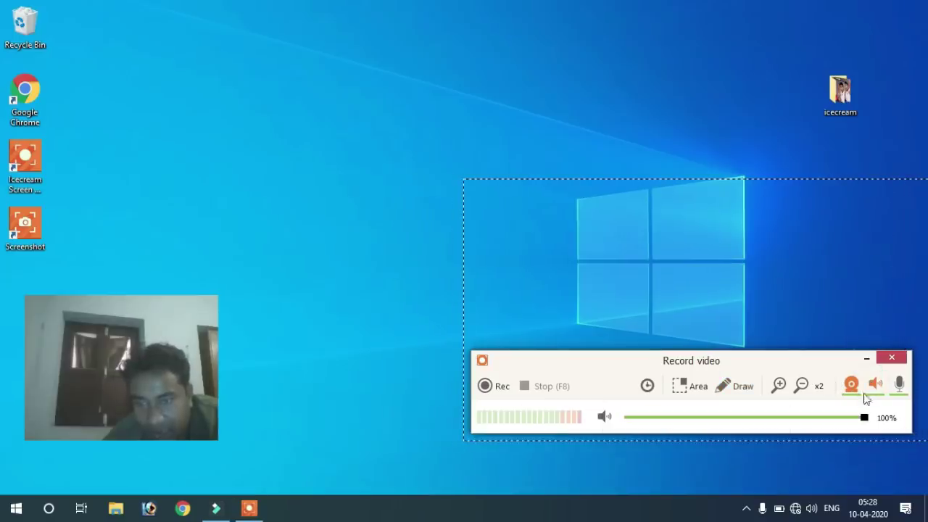
mouse_move(863, 417)
left_mouse_down()
mouse_move(832, 421)
mouse_move(863, 426)
left_mouse_up()
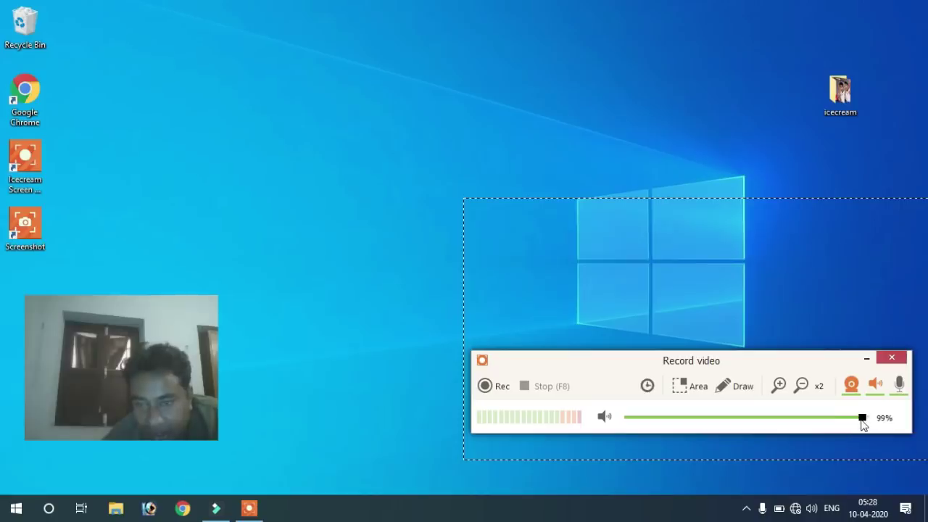
left_click(898, 390)
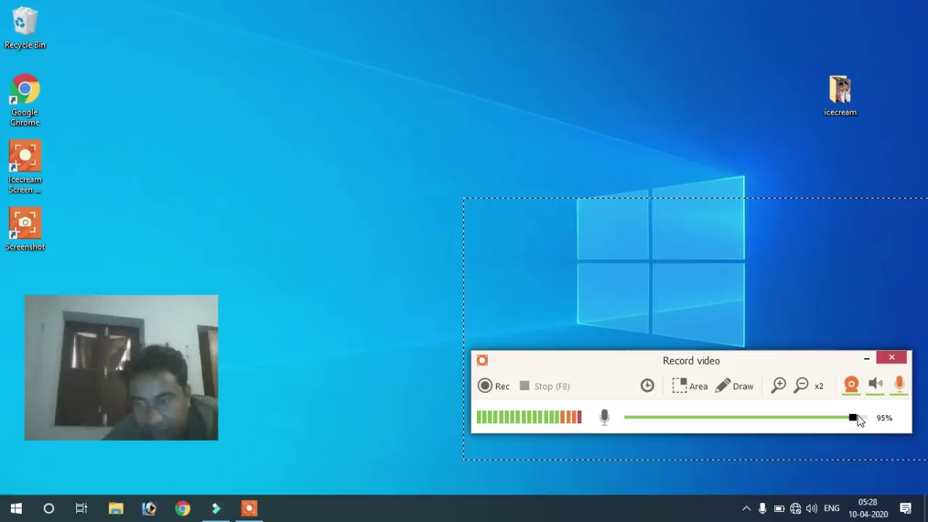
left_click_drag(854, 419, 844, 419)
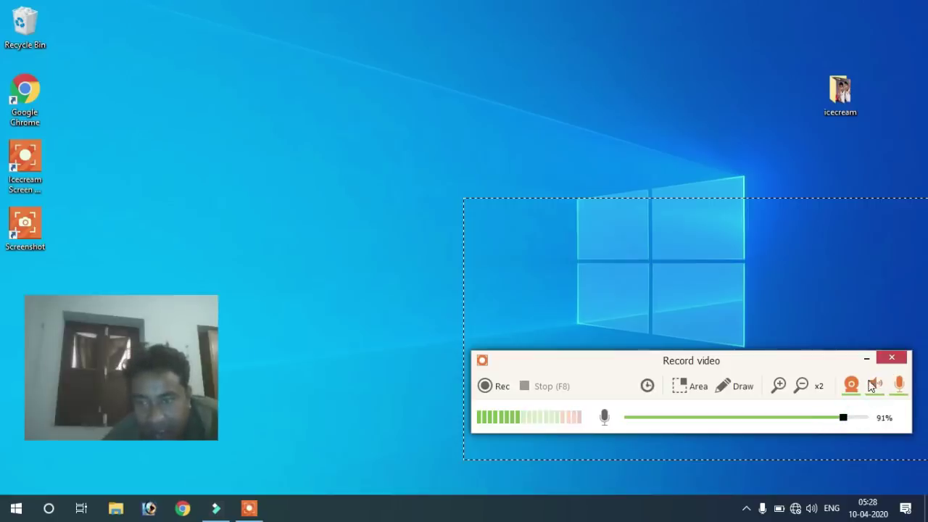
Step: Turn off the webcam overlay and close the video recording panel
left_click(853, 384)
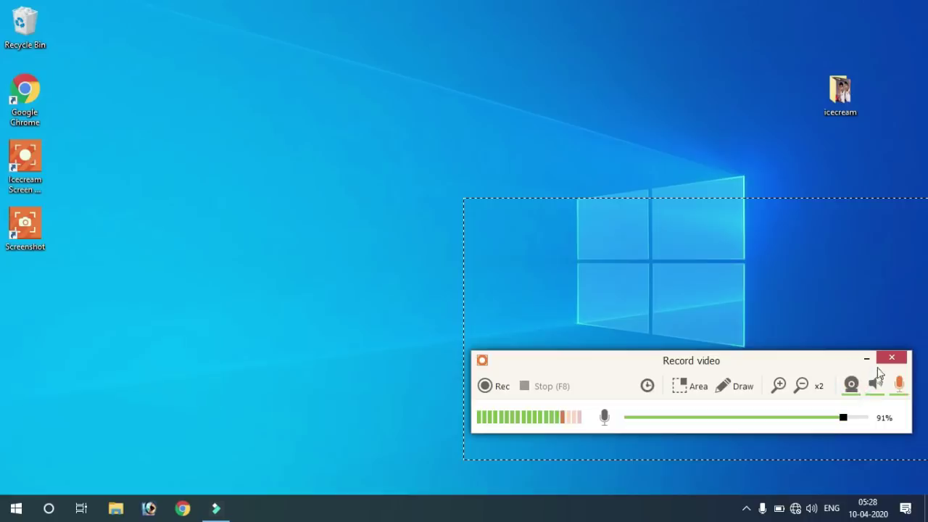
left_click(899, 374)
left_click(894, 360)
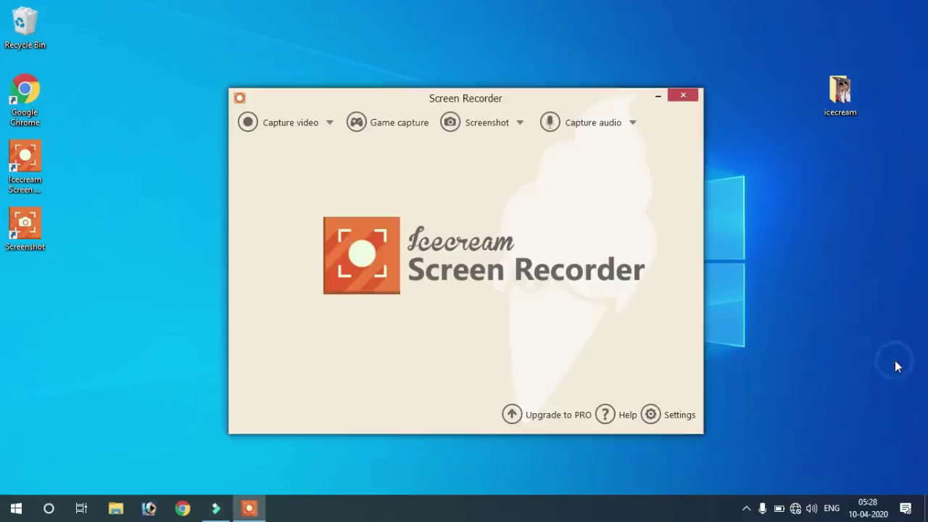
Step: Try a custom area video capture with a region of about 873x367 around the desktop's centre, and close the recording panel
left_click(290, 121)
left_click(284, 174)
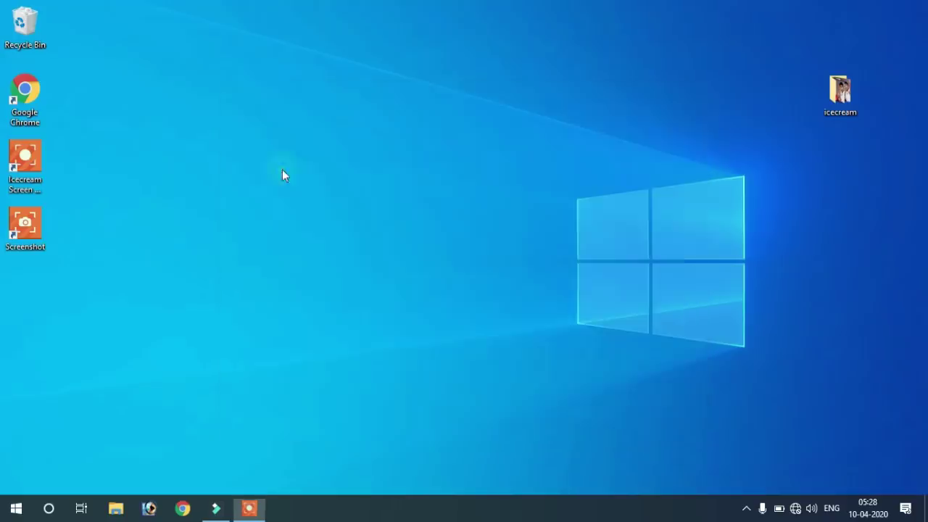
left_click_drag(214, 157, 806, 406)
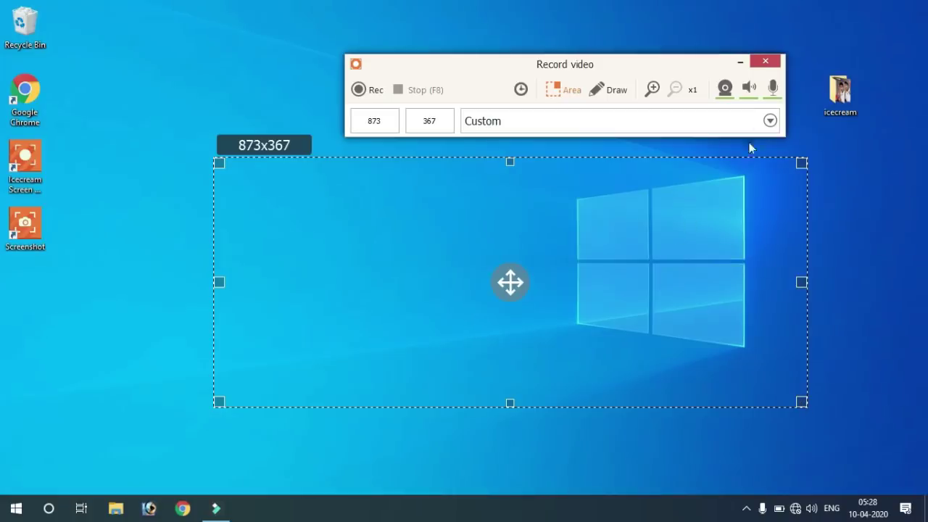
left_click(767, 64)
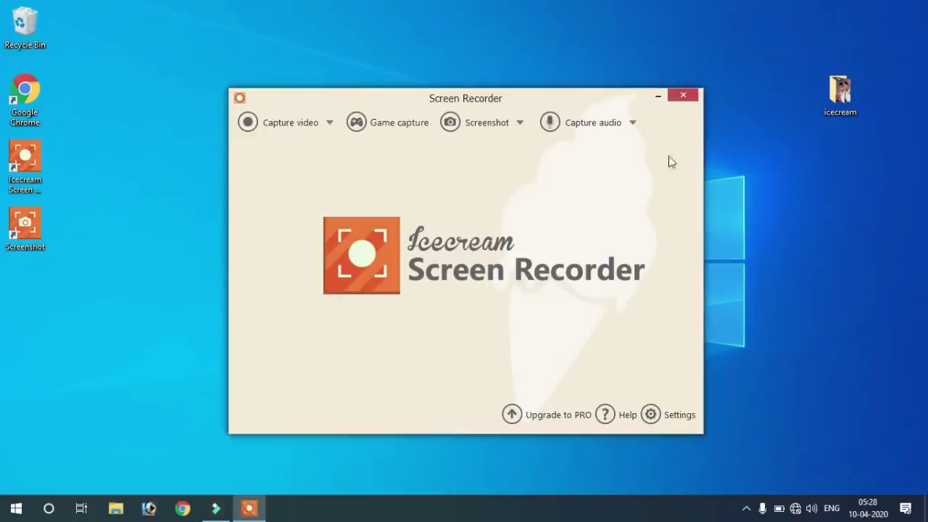
Step: Try area auto detection for video capture, selecting the whole highlighted desktop, and close the recording panel
left_click(311, 127)
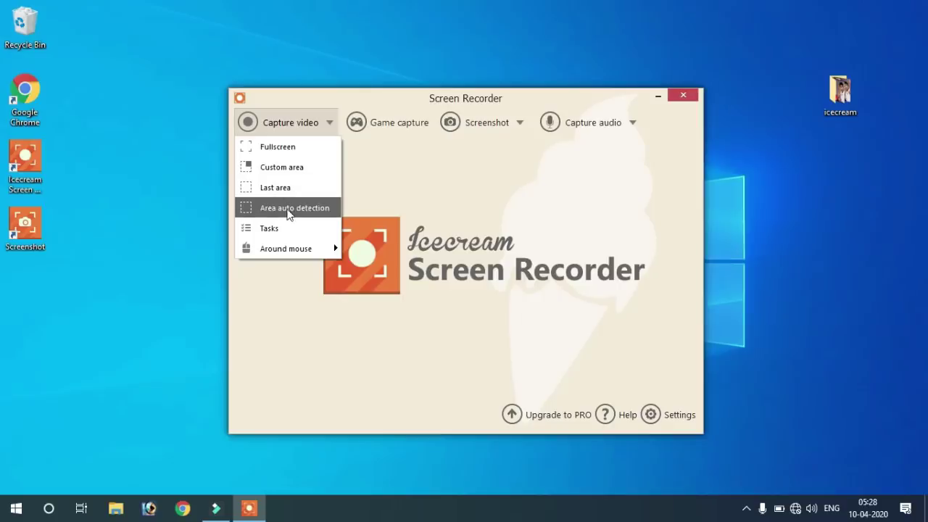
left_click(276, 210)
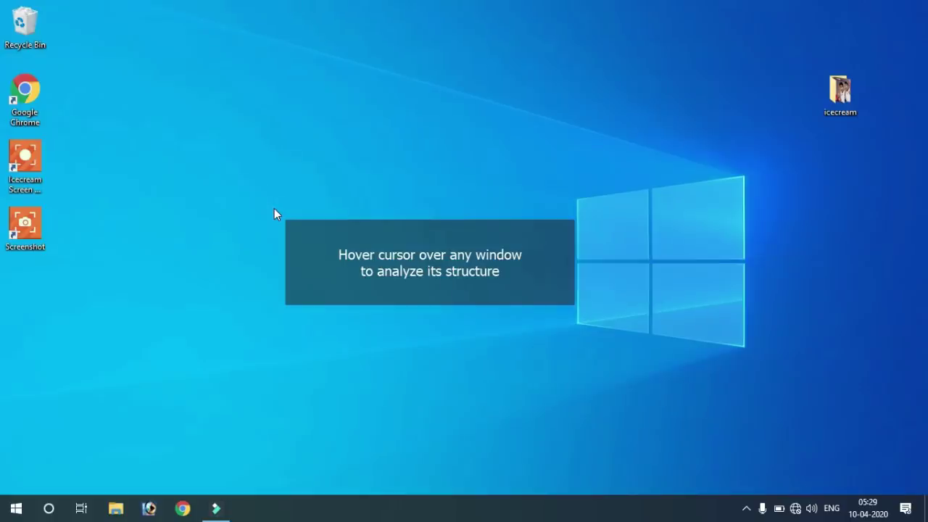
mouse_move(274, 208)
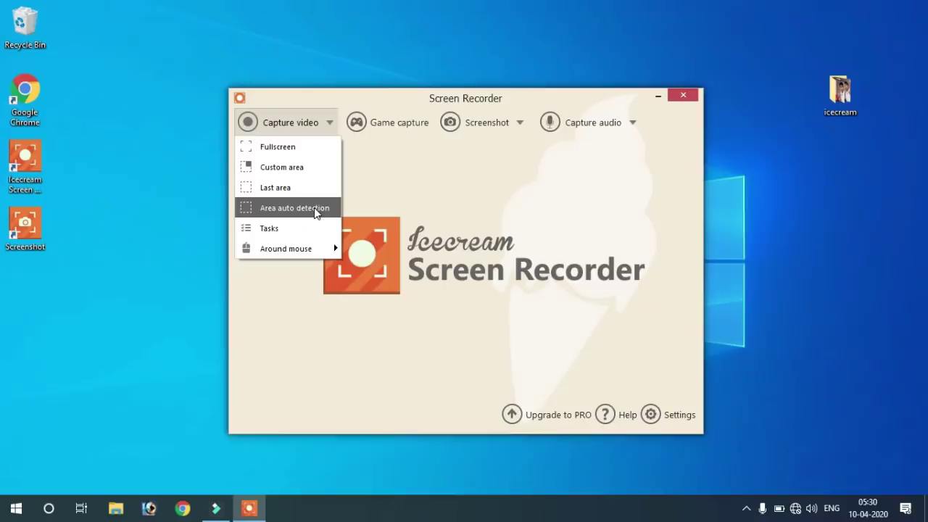
left_click(314, 208)
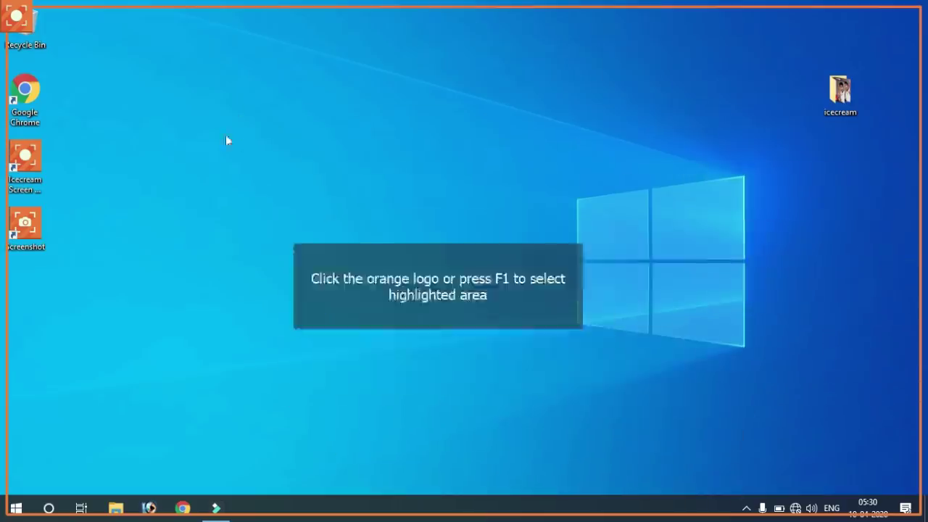
left_click(17, 16)
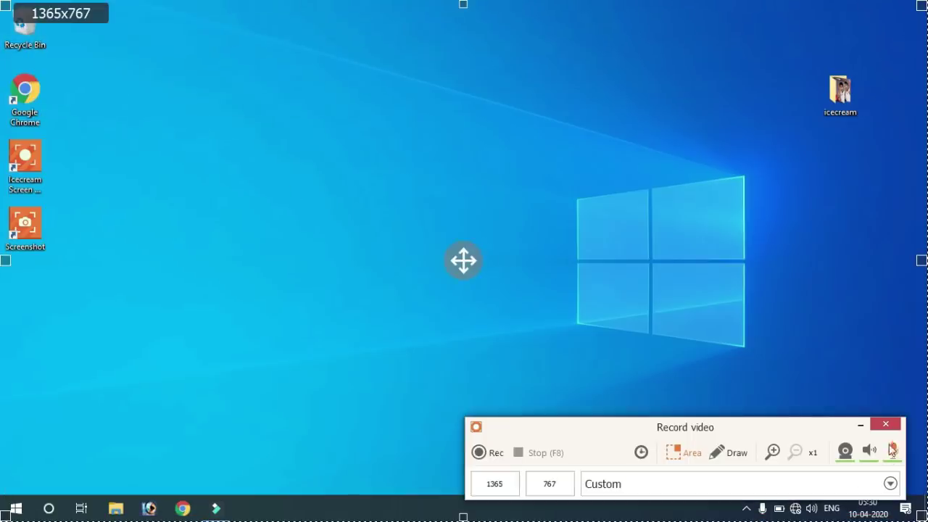
left_click(891, 431)
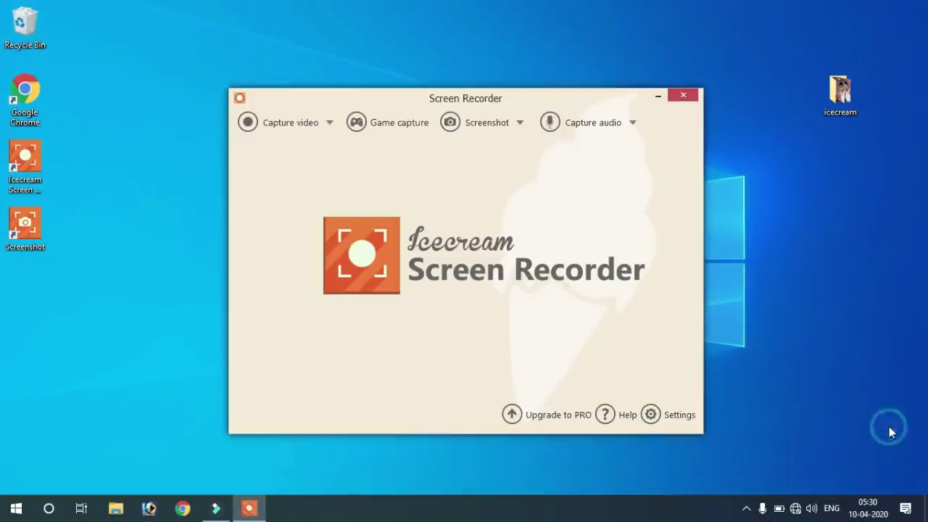
Step: View the scheduled video capture tasks and return to the main recorder screen
left_click(303, 129)
left_click(296, 231)
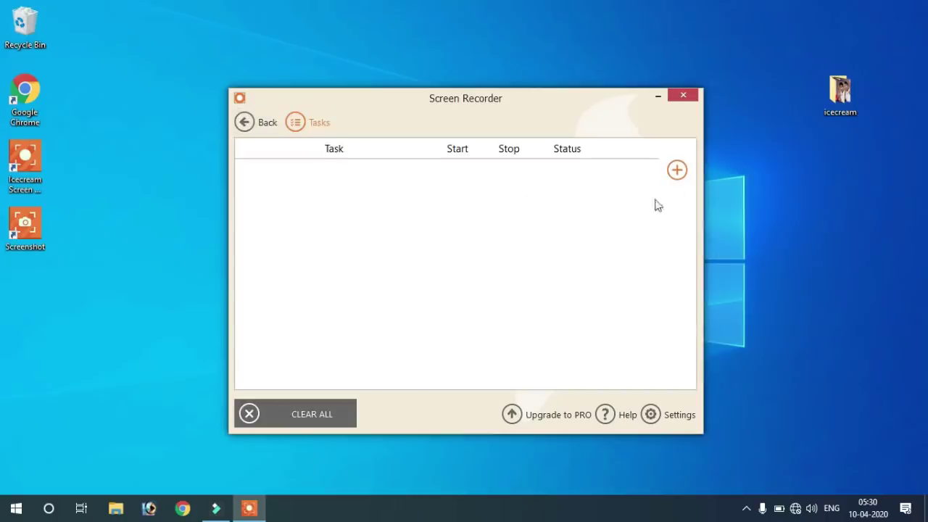
left_click(247, 123)
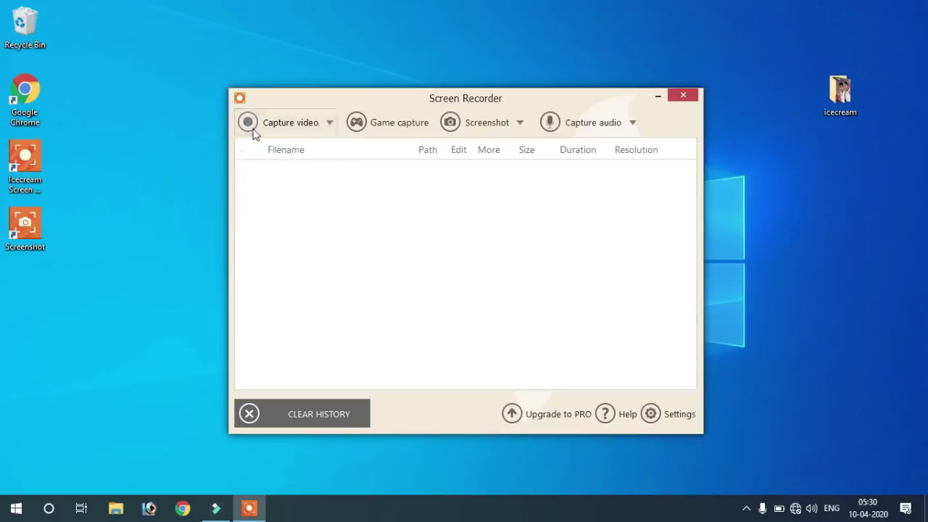
Step: View the preset area sizes offered for video capture around the mouse, and dismiss the list without choosing one
left_click(250, 126)
mouse_move(268, 247)
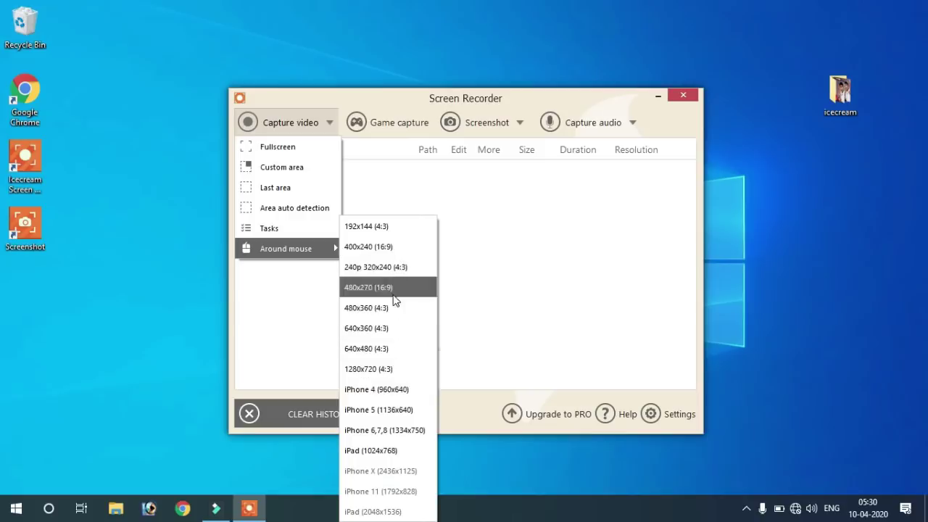
left_click(449, 293)
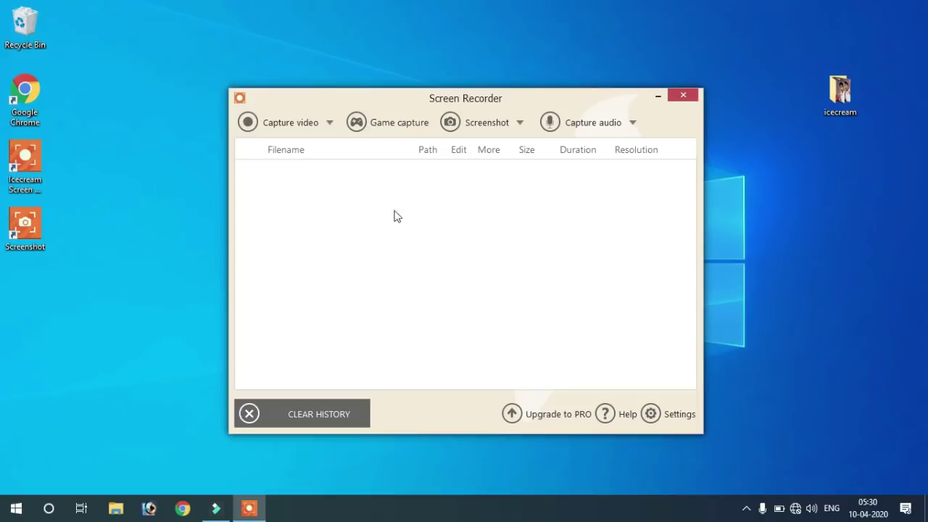
Step: Examine the quality, FPS and codec options of game capture mode and return to the main recorder screen
left_click(396, 125)
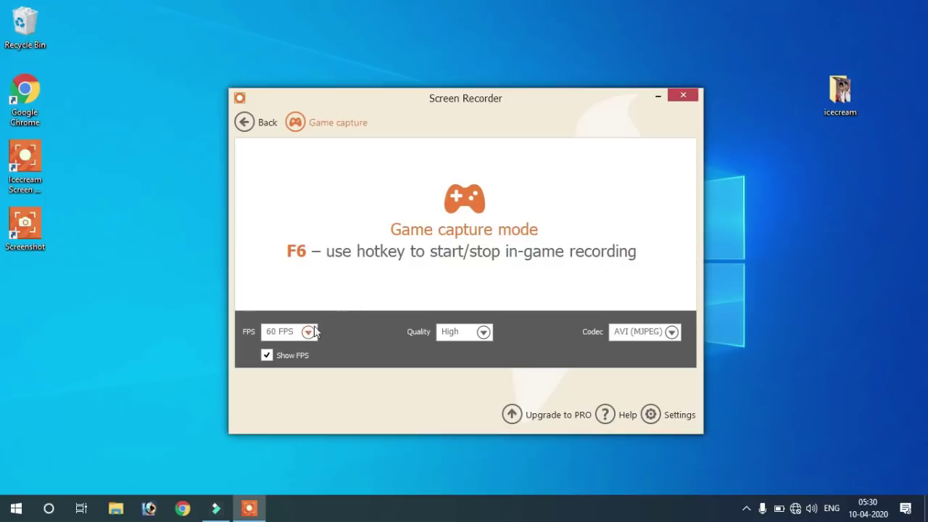
left_click(464, 333)
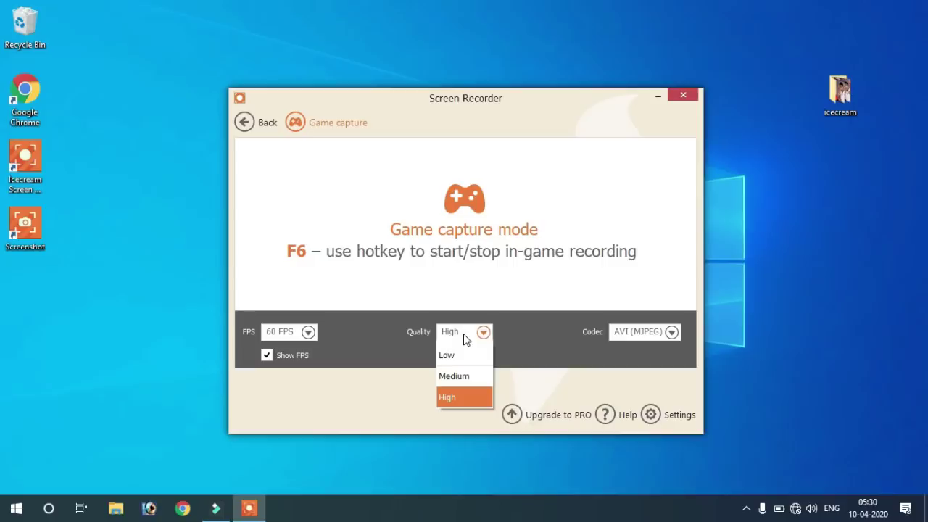
left_click(463, 334)
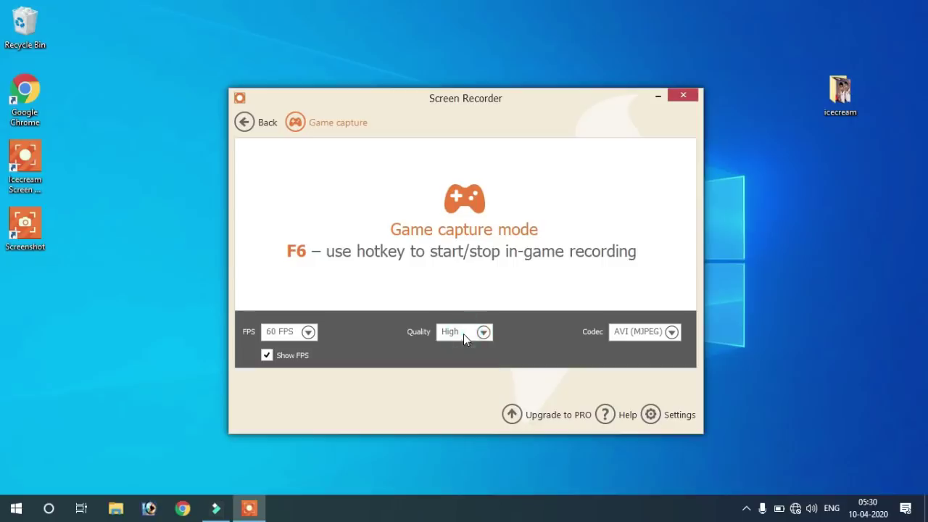
left_click(309, 333)
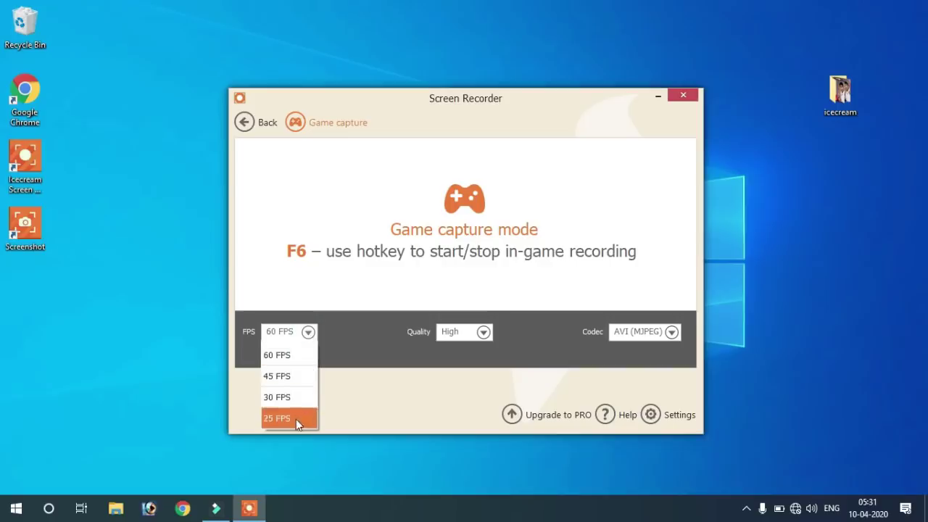
left_click(297, 357)
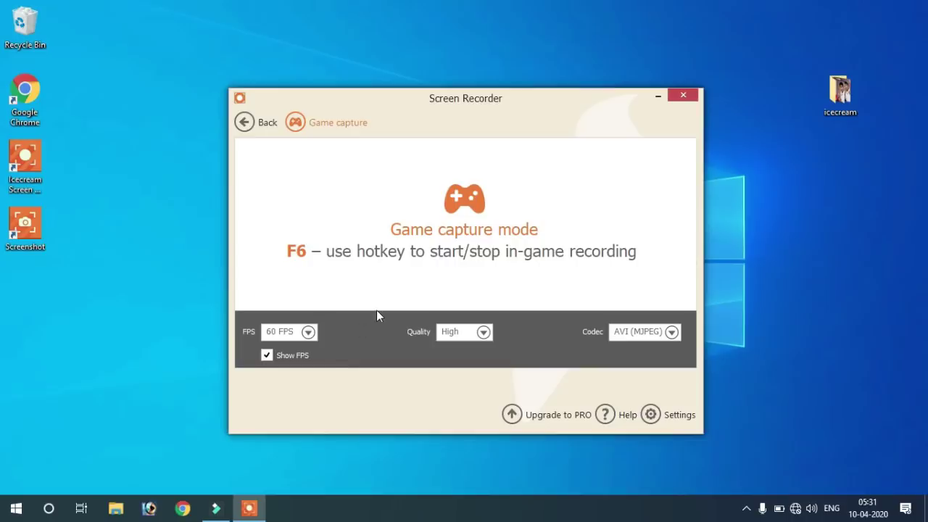
left_click(627, 335)
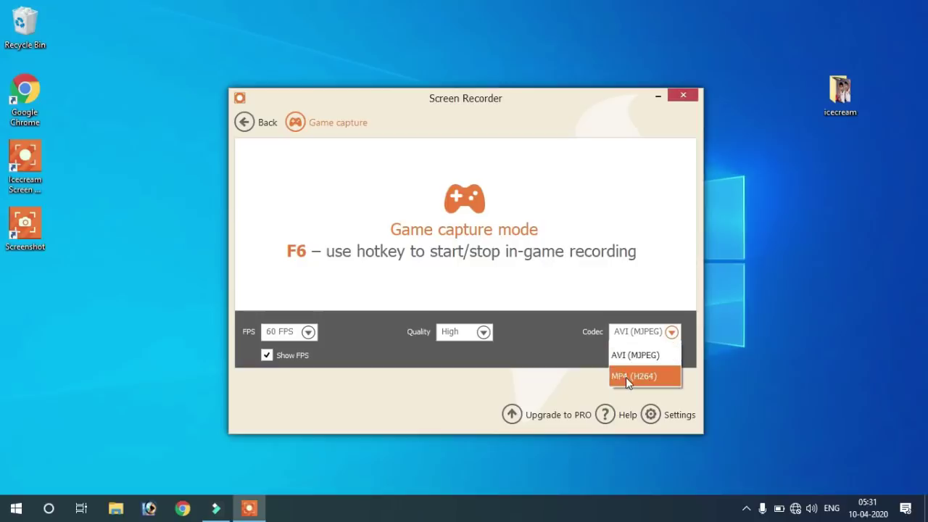
left_click(558, 384)
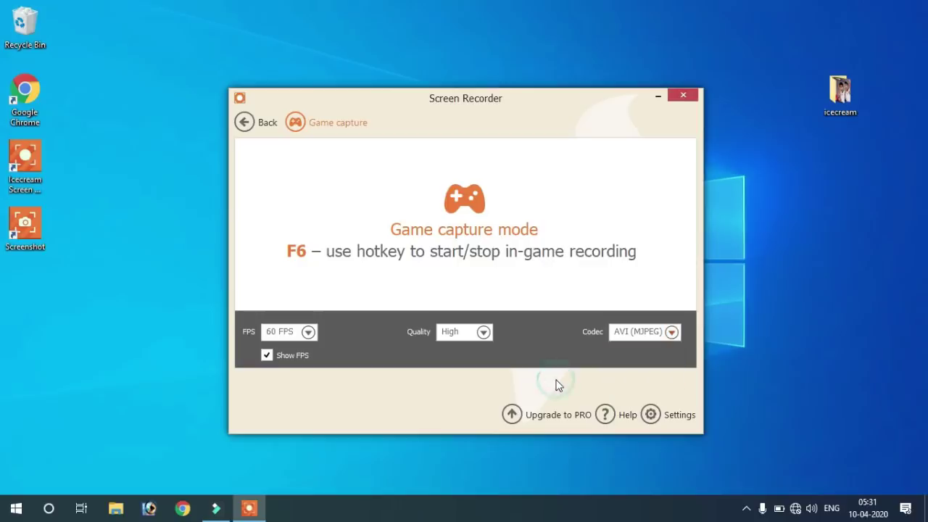
left_click(245, 123)
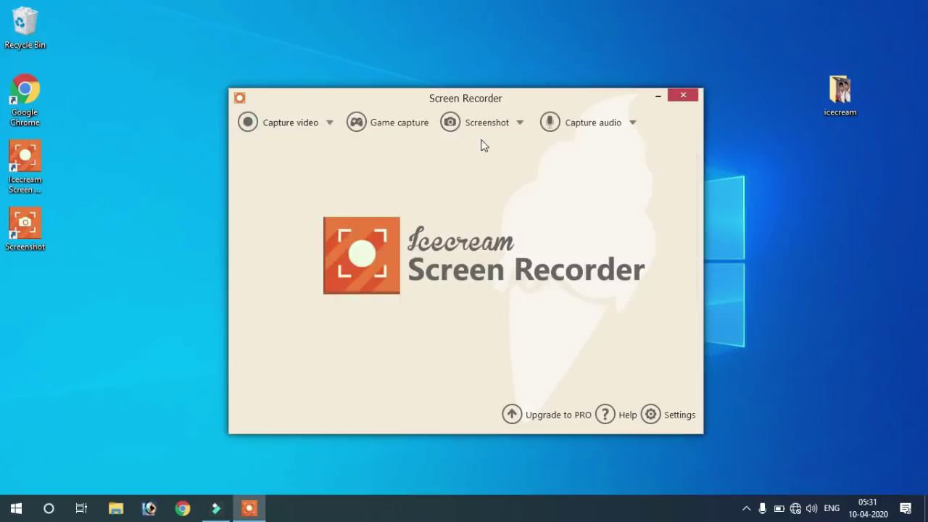
Step: Take a full-screen screenshot of the desktop at 1366x768, dismiss the saved notification and close the screenshot panel
left_click(496, 120)
left_click(496, 121)
left_click(496, 120)
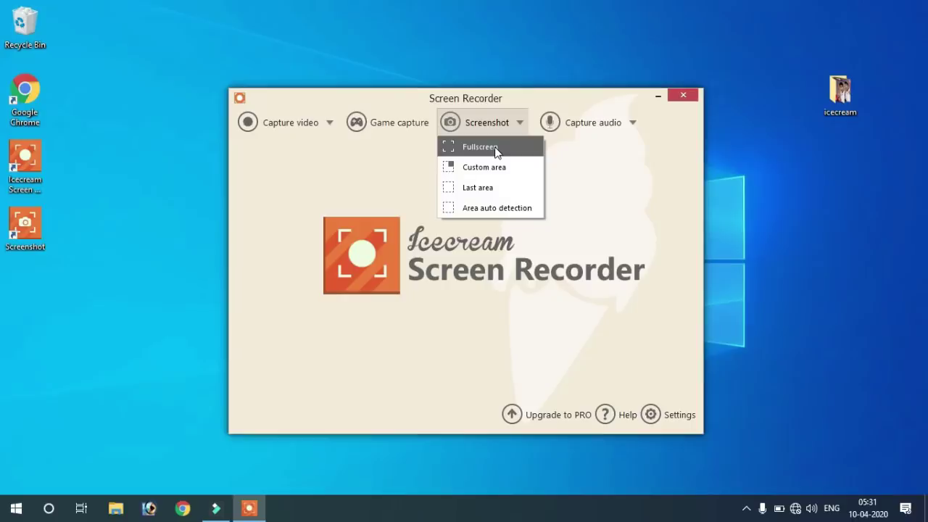
left_click(496, 148)
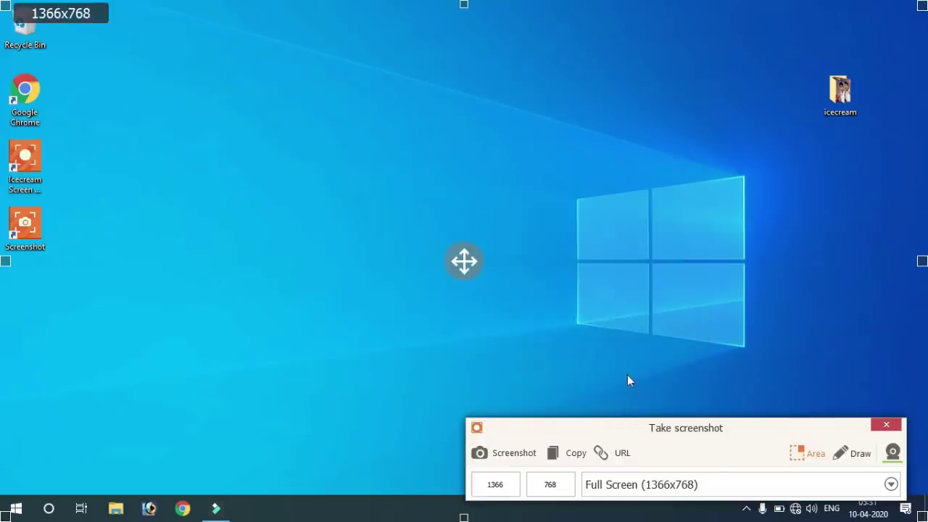
left_click(482, 453)
left_click(576, 324)
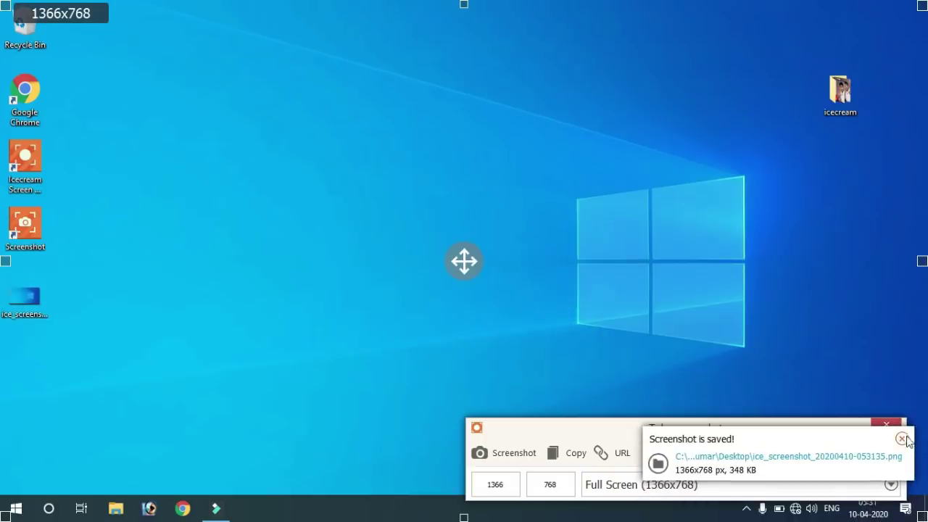
left_click(902, 439)
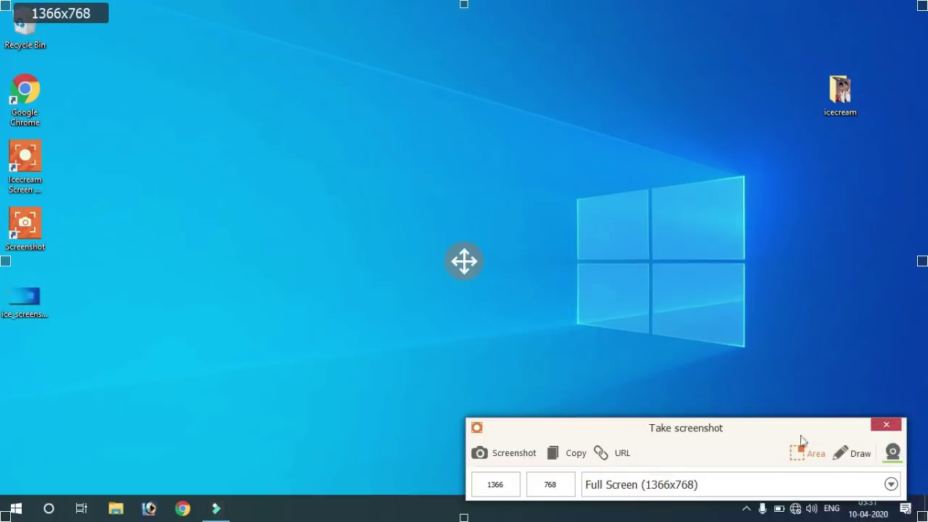
left_click(886, 427)
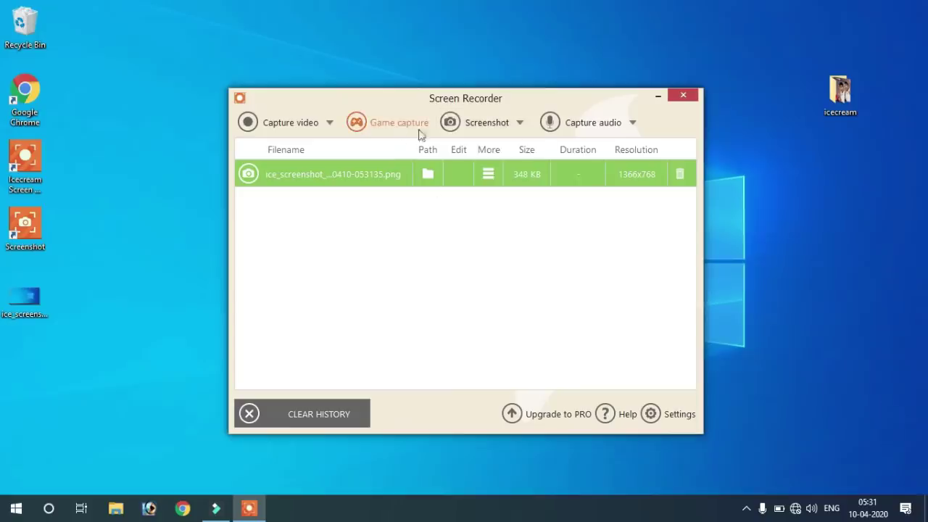
Step: Select a custom screenshot area of about 493x385 around the Windows logo, show the drawing tools and copy the capture
mouse_move(490, 129)
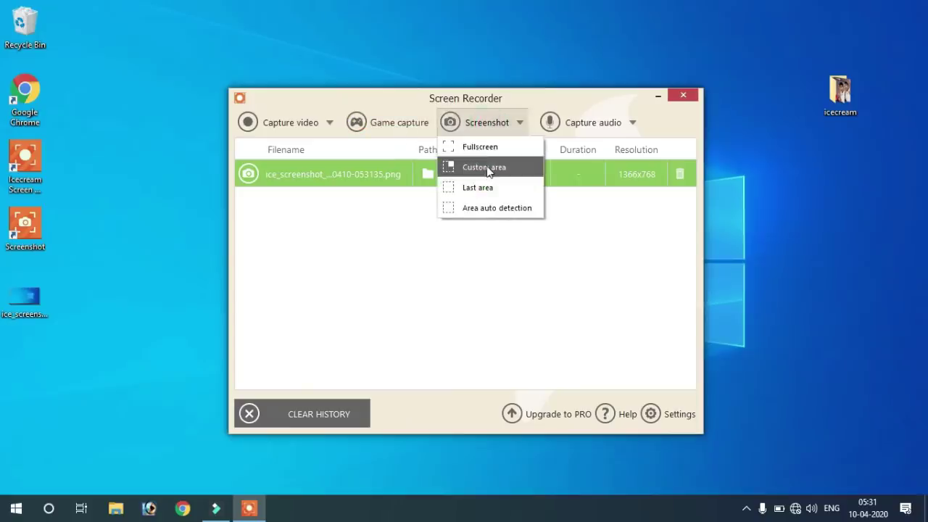
left_click(488, 170)
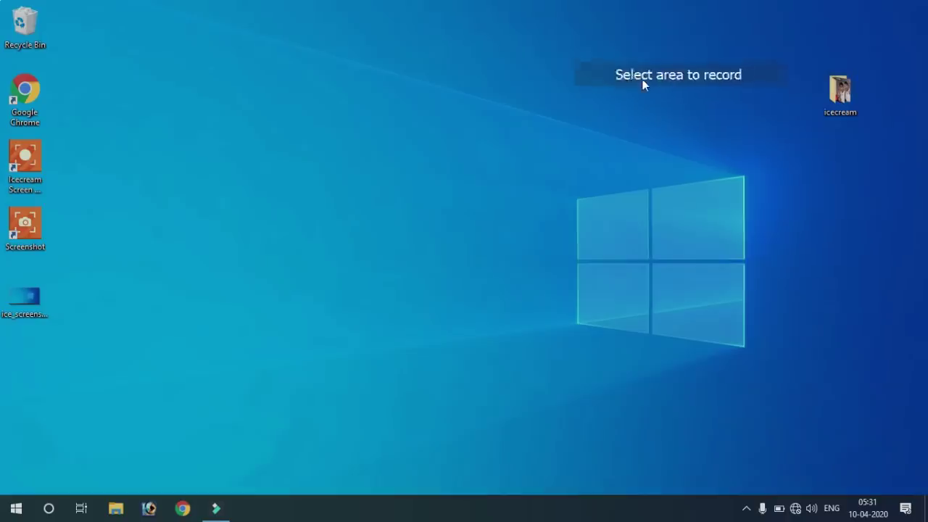
left_click_drag(484, 142, 820, 403)
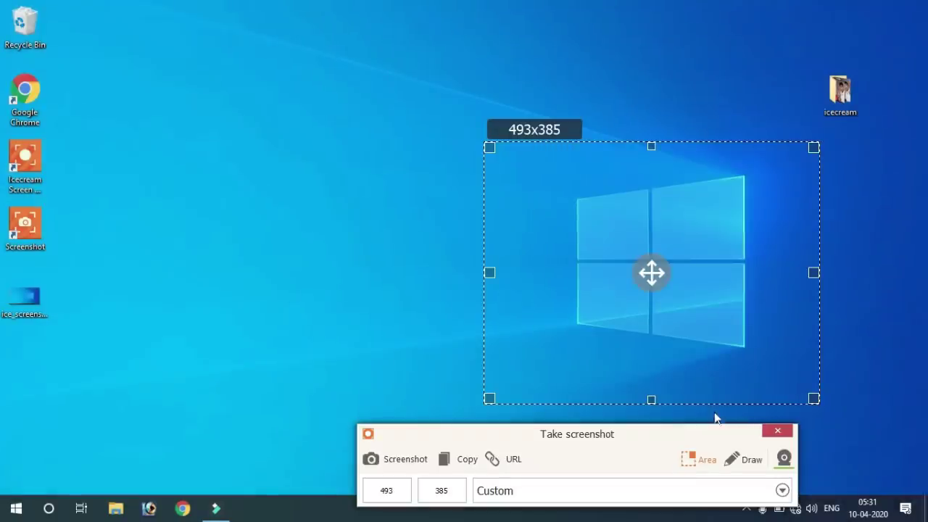
mouse_move(616, 445)
left_mouse_down()
mouse_move(438, 315)
mouse_move(318, 394)
left_mouse_up()
left_click(442, 412)
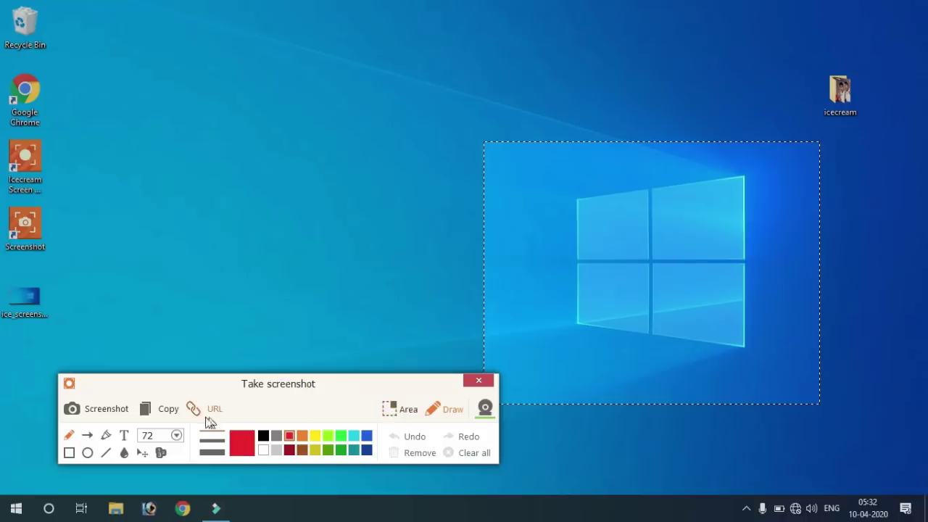
left_click(155, 412)
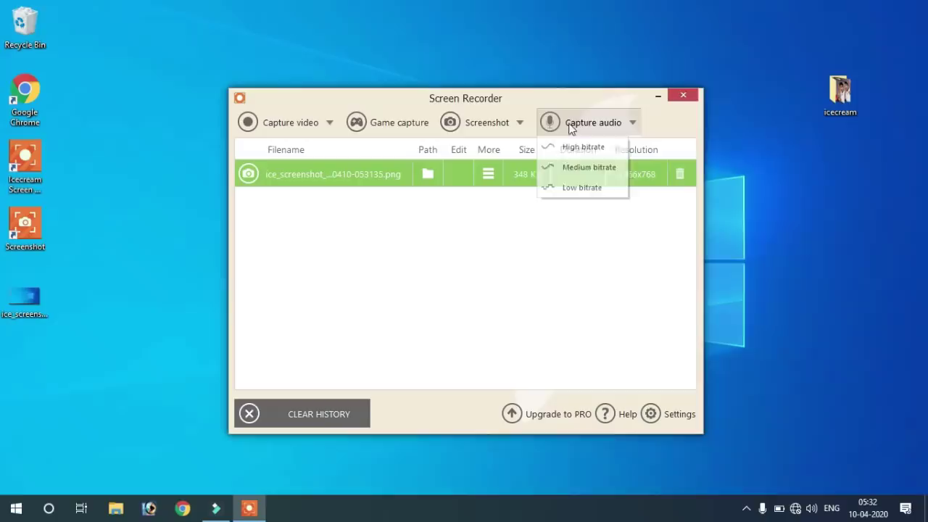
Step: View the audio capture bitrate options and remove the full-screen screenshot entry from the recordings list
left_click(571, 125)
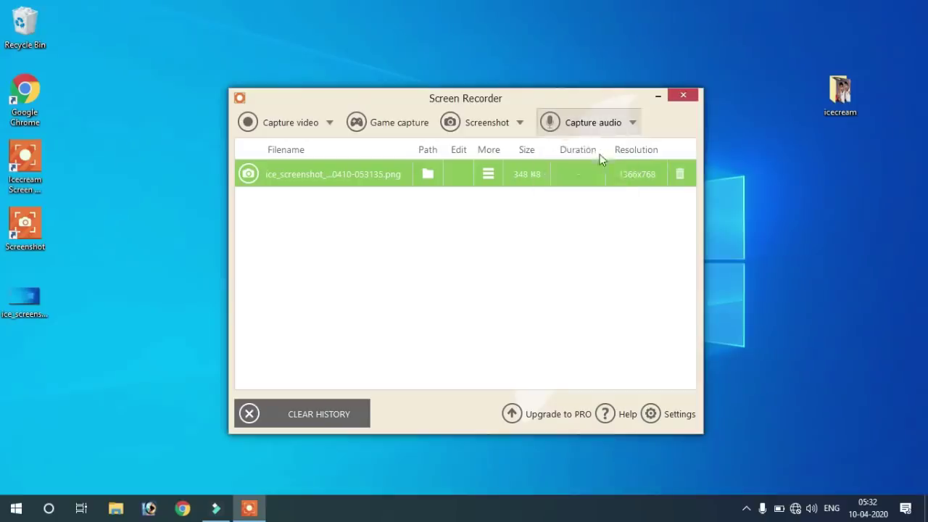
left_click(601, 124)
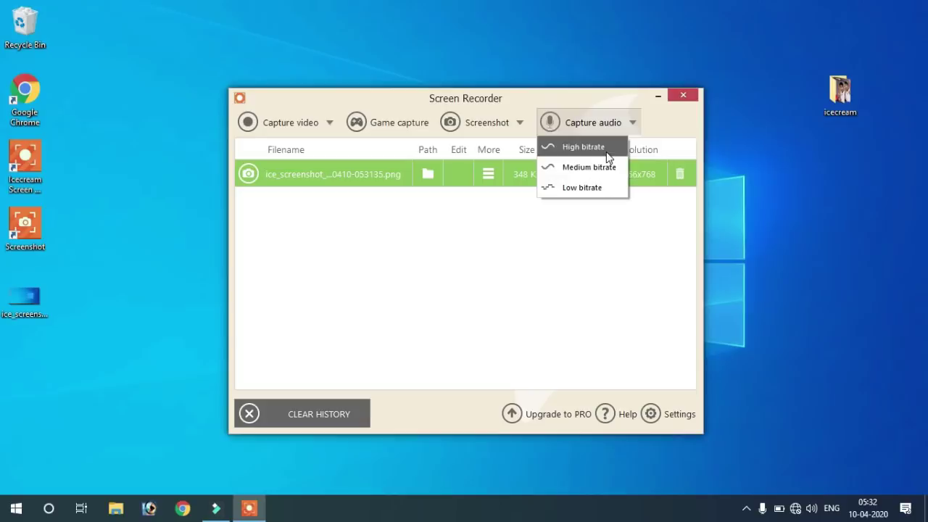
left_click(489, 254)
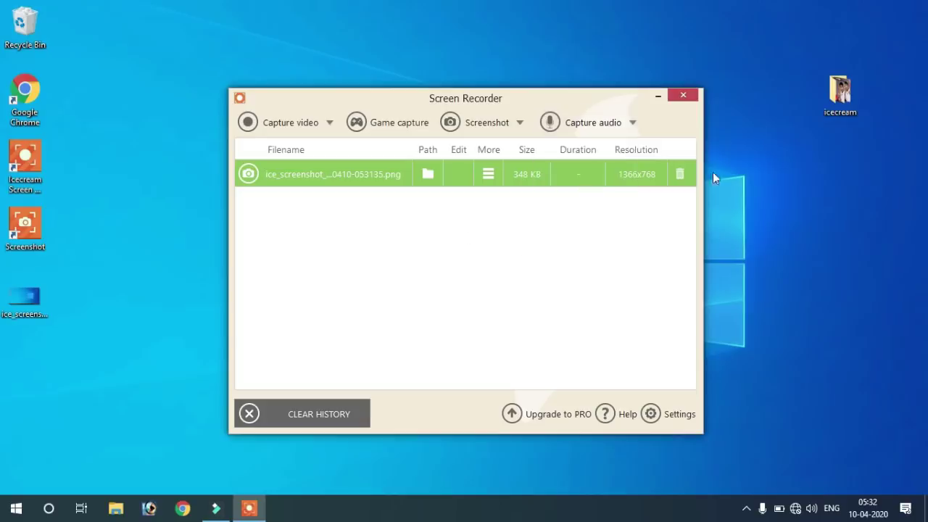
left_click(682, 176)
Step: Open the recorder's system settings and view the available screenshot formats and languages
left_click(679, 414)
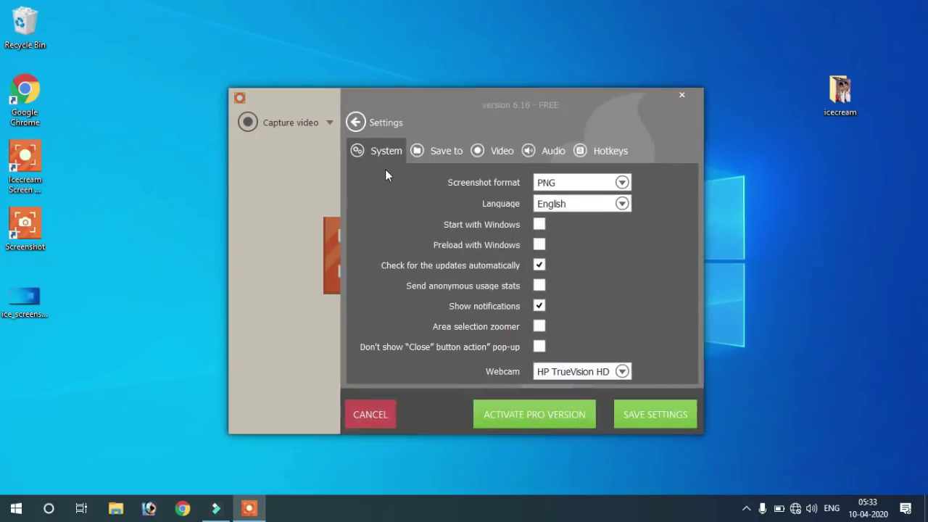
left_click(557, 186)
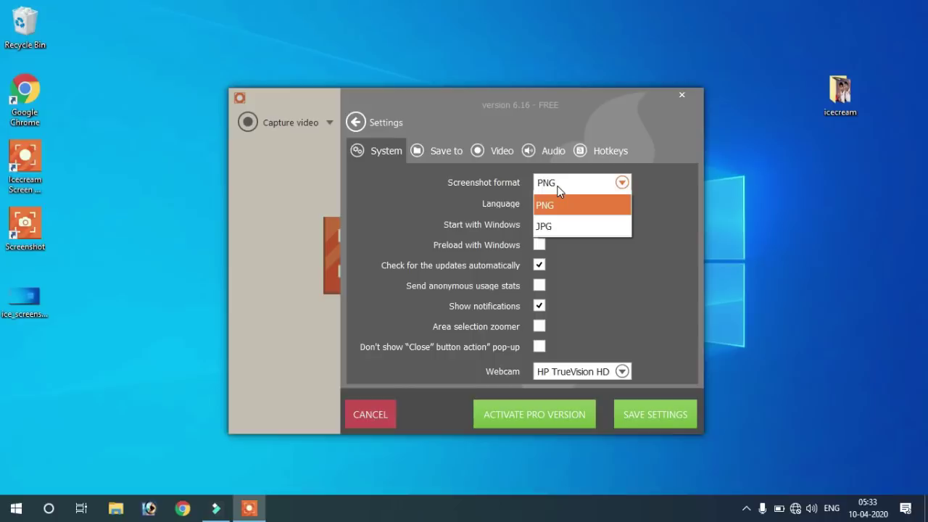
left_click(557, 187)
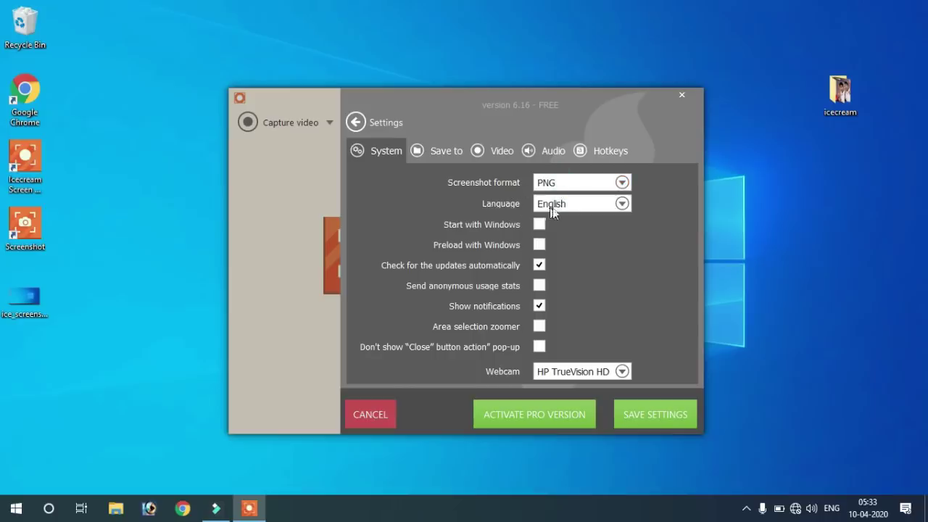
left_click(570, 205)
left_click(570, 205)
Step: Enable the area selection zoomer and the option to suppress the "Close" button action pop-up, and view the webcam choices
left_click(540, 347)
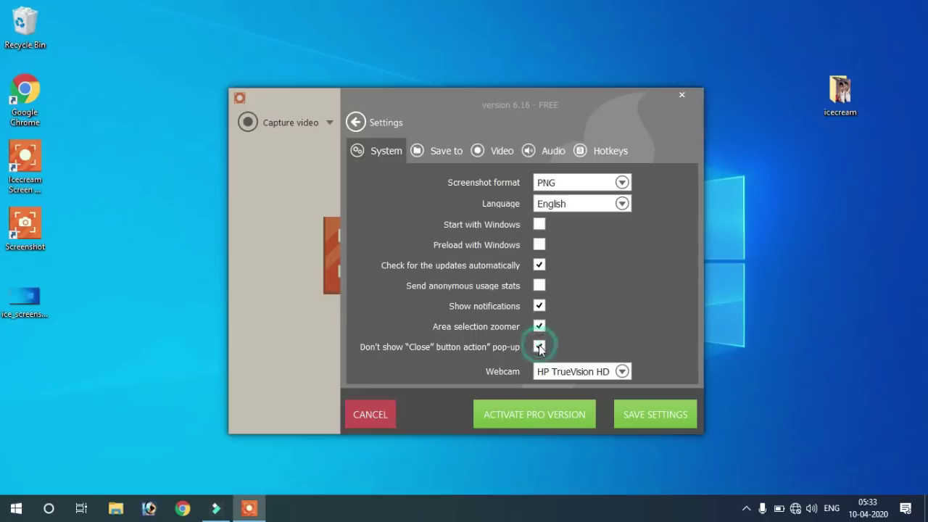
left_click(582, 372)
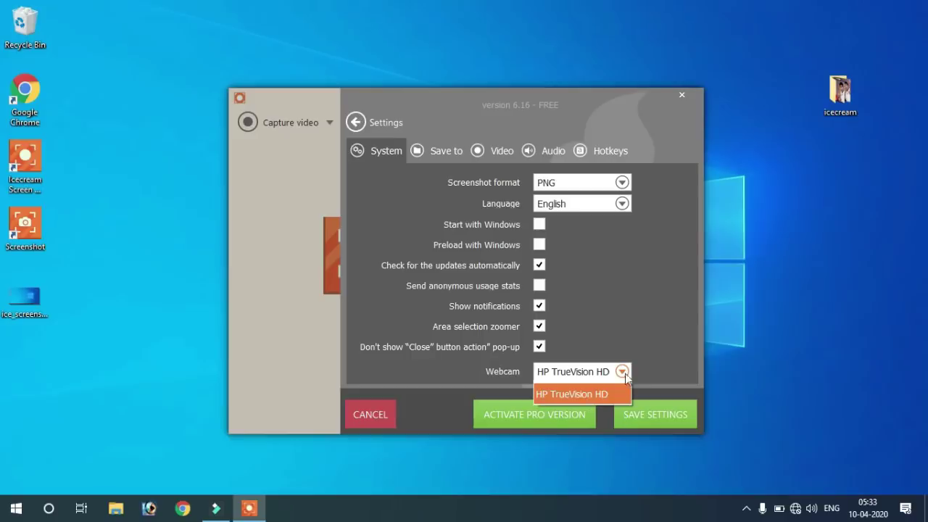
left_click(599, 373)
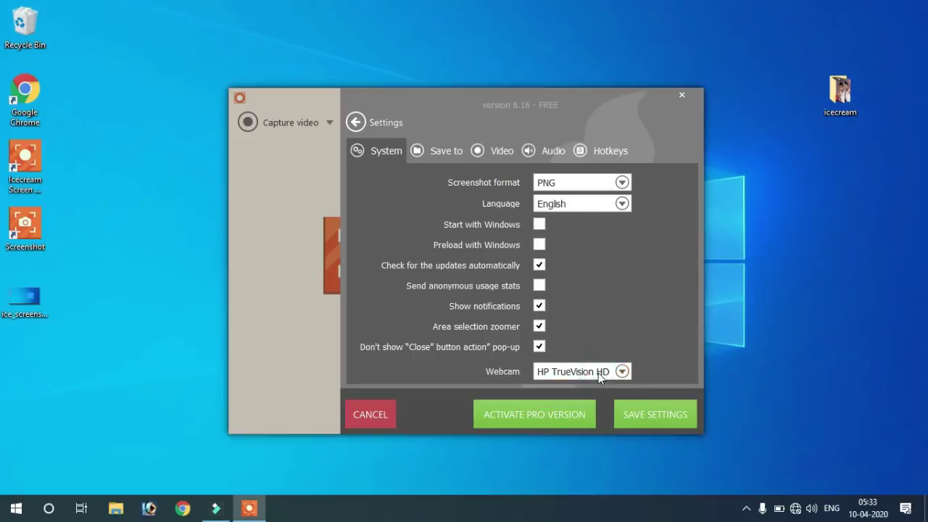
Step: Examine the save settings, including the output folders, maximum file size and minimum disk space
left_click(444, 153)
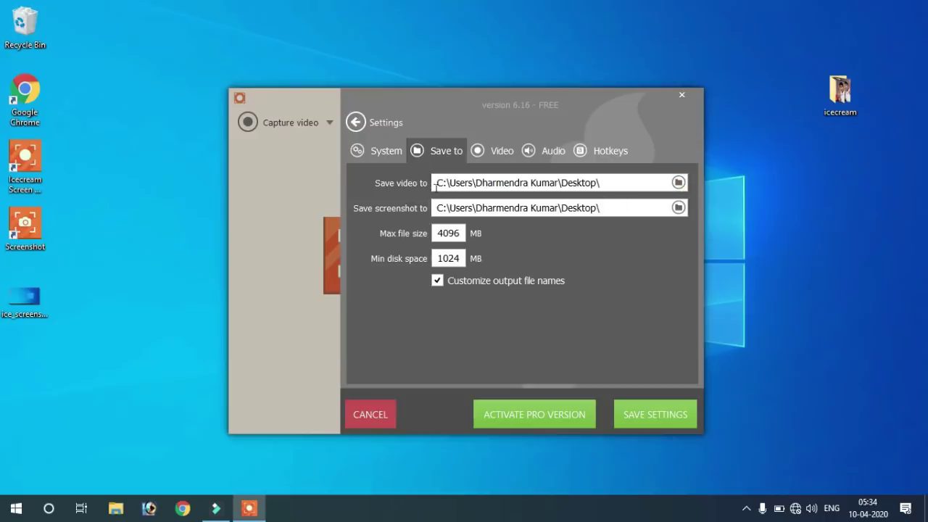
double_click(462, 232)
left_click(463, 232)
double_click(462, 232)
double_click(456, 258)
left_click(460, 258)
Step: Examine the available video formats and video quality levels in the video settings
left_click(501, 155)
left_click(437, 187)
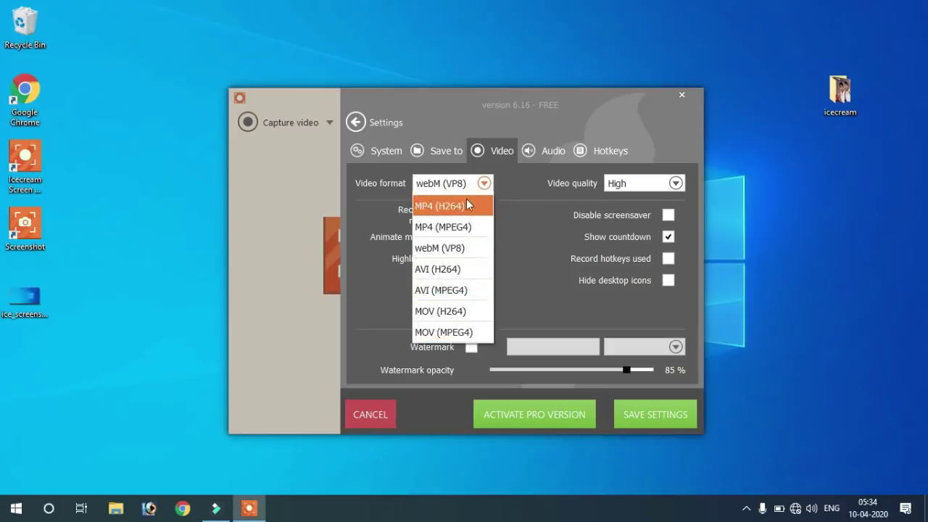
left_click(635, 184)
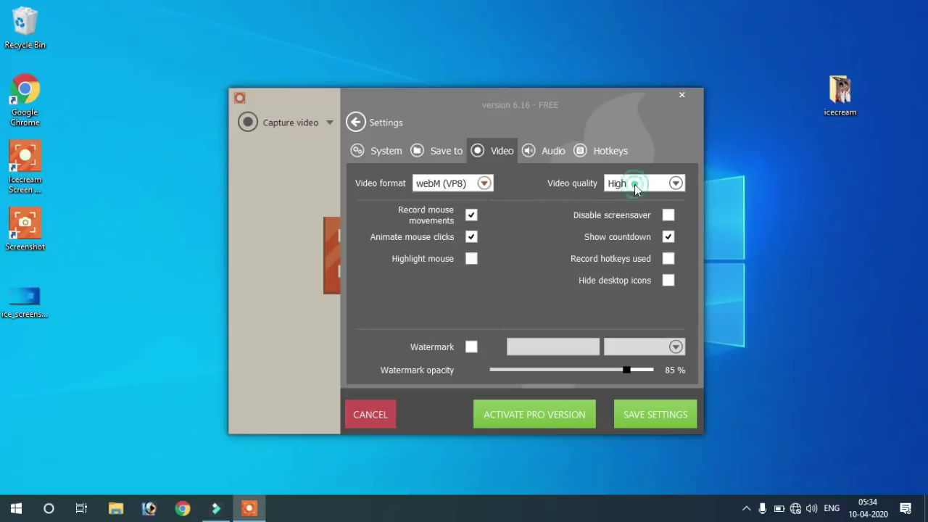
left_click(635, 184)
key("Up")
key("Up")
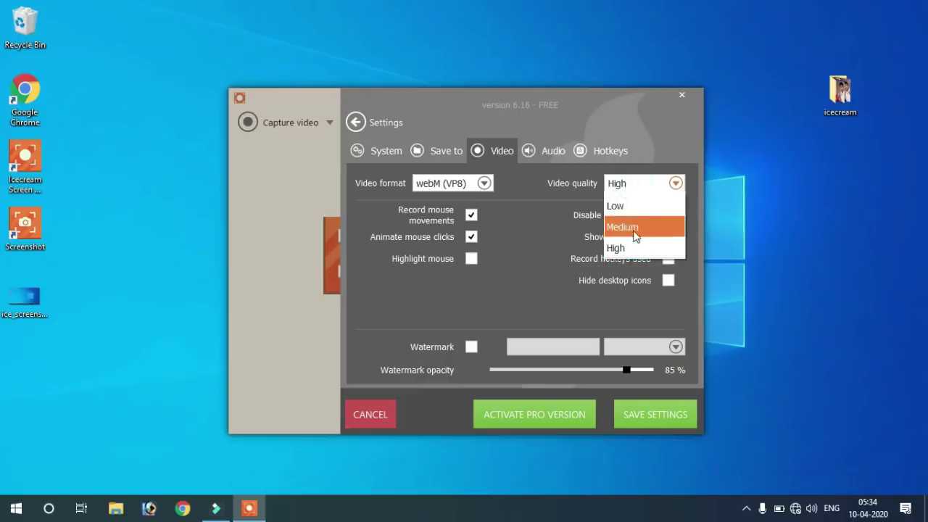
left_click(641, 187)
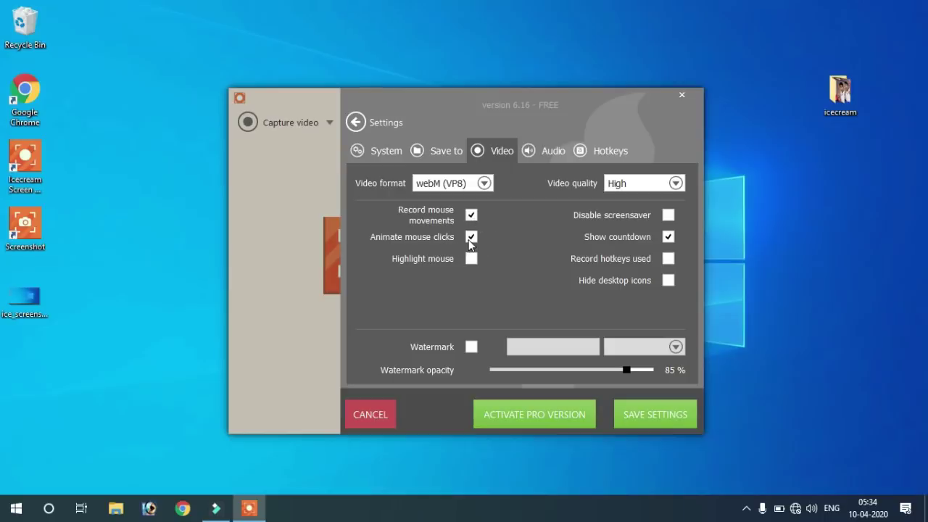
Step: Enable mouse highlighting and hiding of desktop icons for video recordings, and try the option that records used hotkeys
left_click(472, 261)
left_click(668, 259)
left_click(667, 259)
left_click(669, 282)
Step: Set the recording volume to 97% for system audio and 93% for the microphone, keeping both sources enabled
left_click(544, 151)
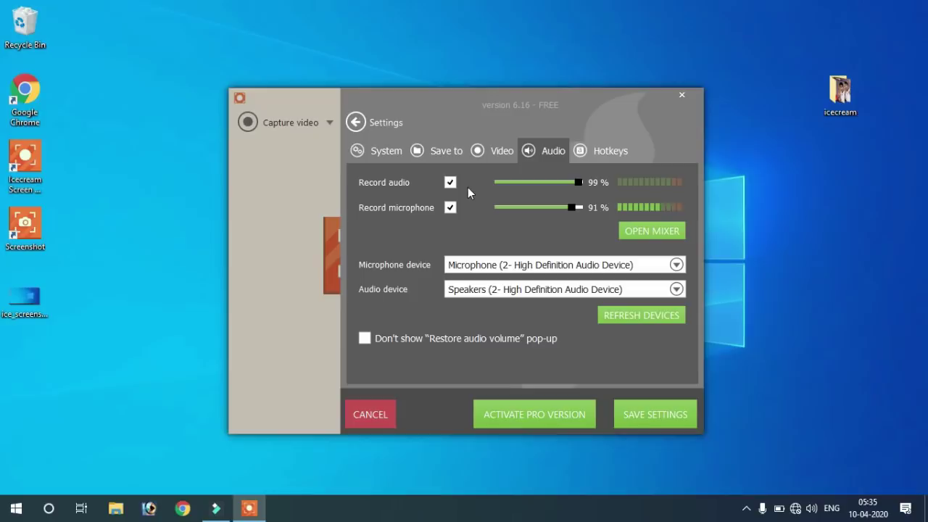
left_click_drag(578, 182, 577, 182)
left_click(450, 182)
left_click(450, 182)
left_click(450, 208)
left_click(450, 208)
left_click(573, 208)
Step: Examine the volume mixer and recording devices, close both windows, and view the available microphone and audio device choices
left_click(644, 232)
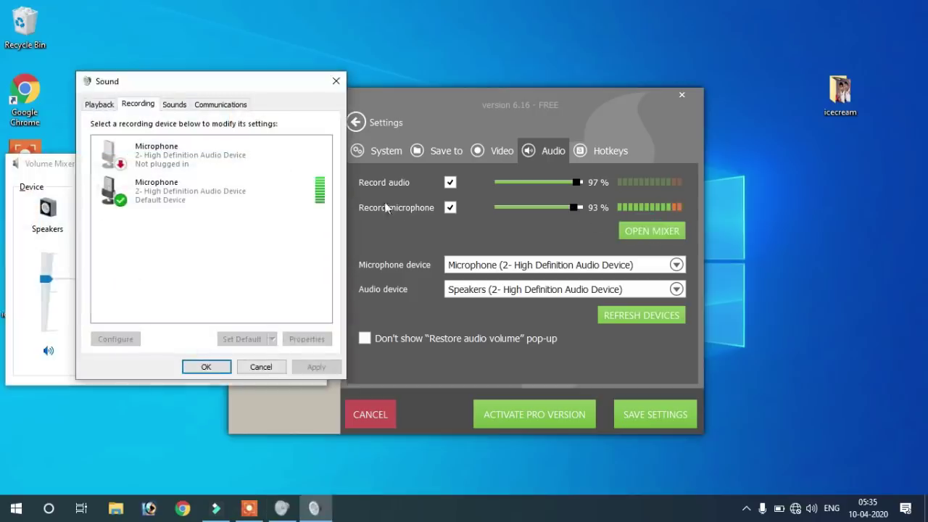
left_click(337, 82)
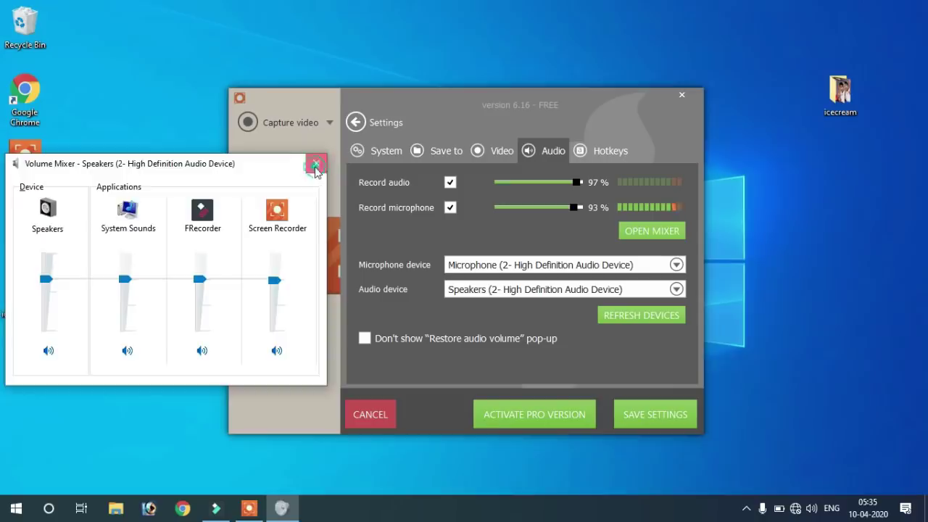
left_click(315, 161)
left_click(512, 267)
left_click(512, 268)
left_click(507, 290)
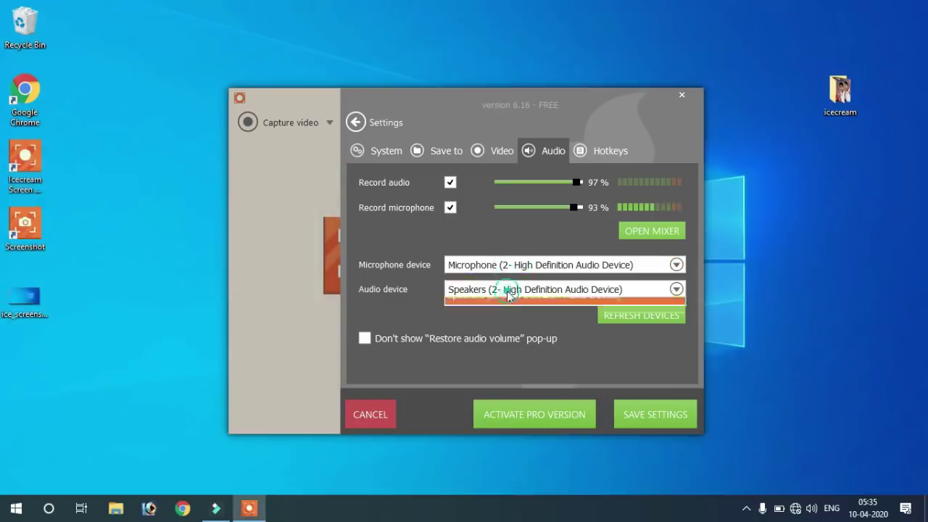
left_click(507, 290)
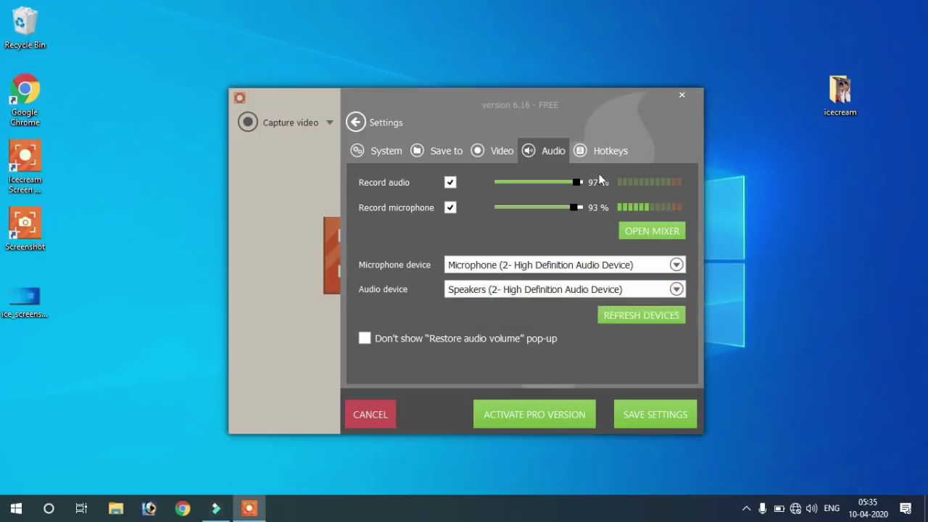
Step: Review the hotkey assignments and save the recorder settings
left_click(601, 154)
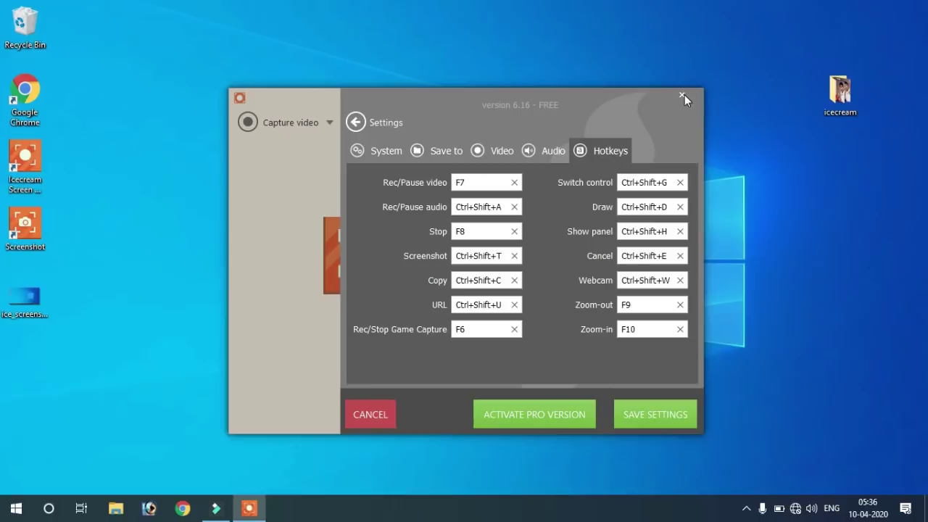
left_click(642, 413)
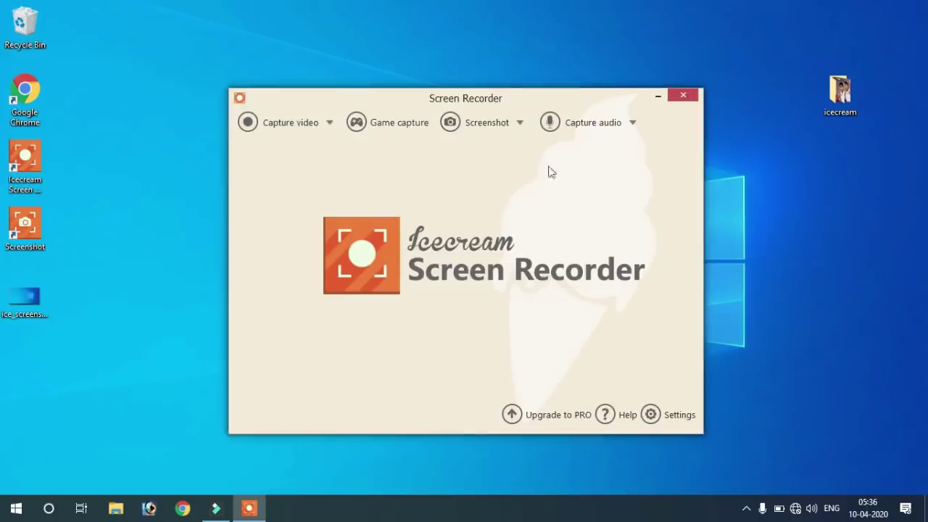
Step: Start a full-screen video recording at 1366x768 and dismiss the upgrade message
left_click(249, 121)
left_click(253, 147)
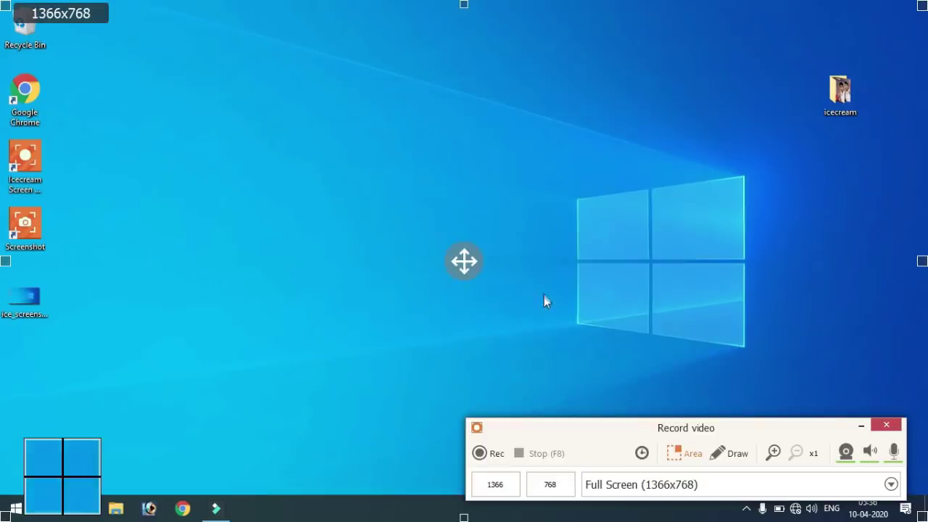
left_click(481, 455)
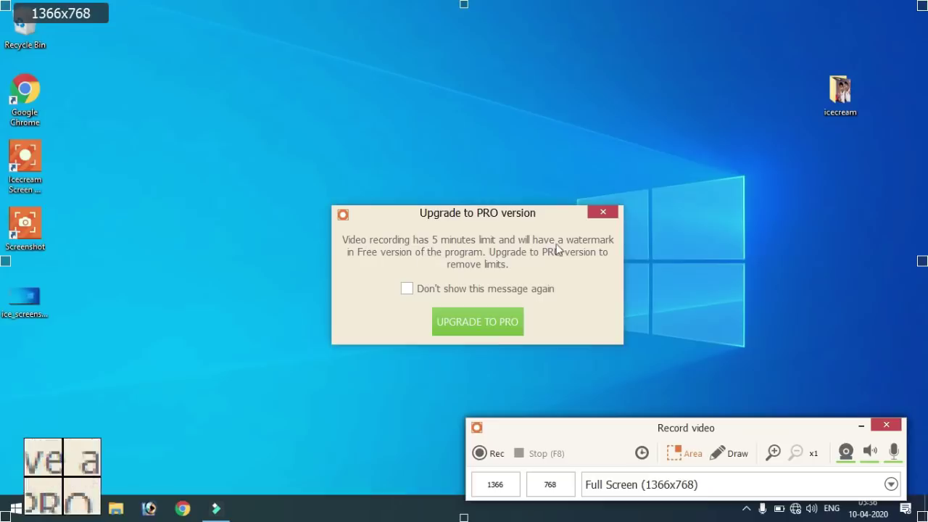
left_click(480, 290)
left_click(604, 213)
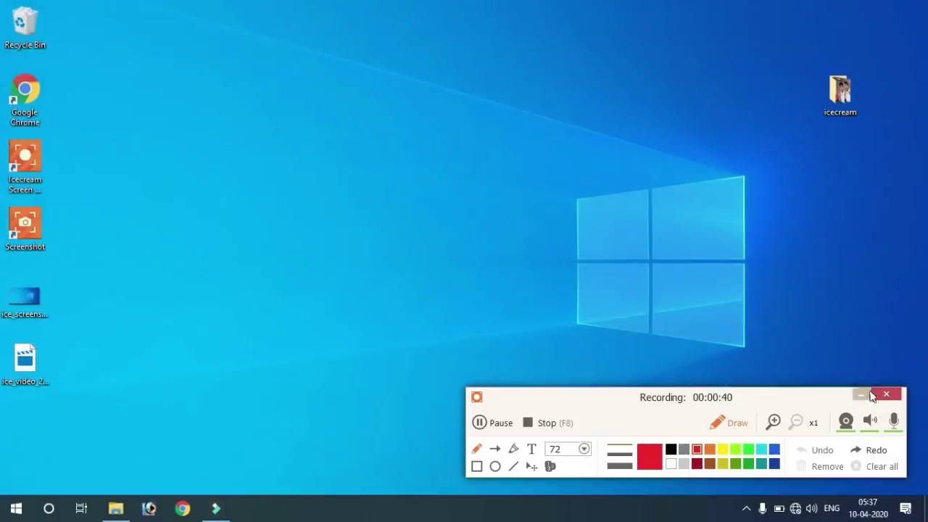
Step: Hide the recording panel, open File Explorer maximized, and bring the recording panel back with its drawing tools
left_click(888, 397)
left_click(116, 508)
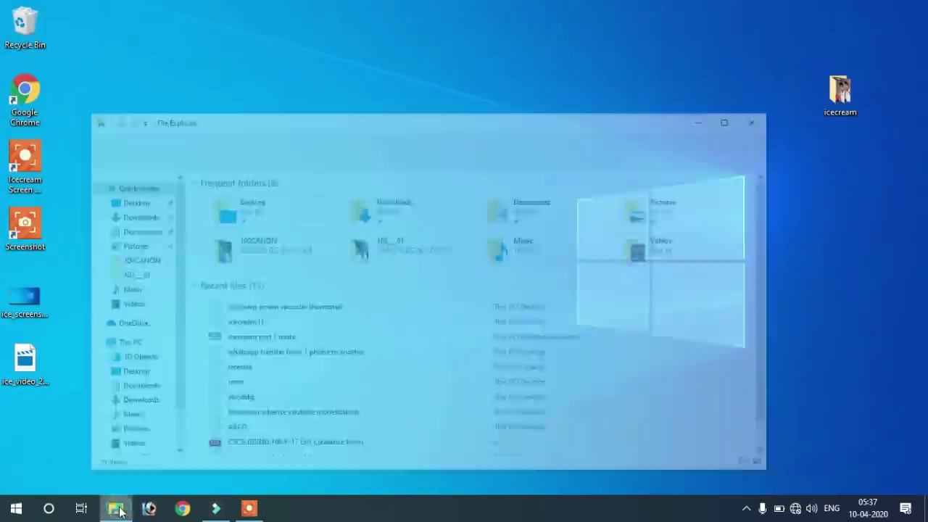
left_click(805, 61)
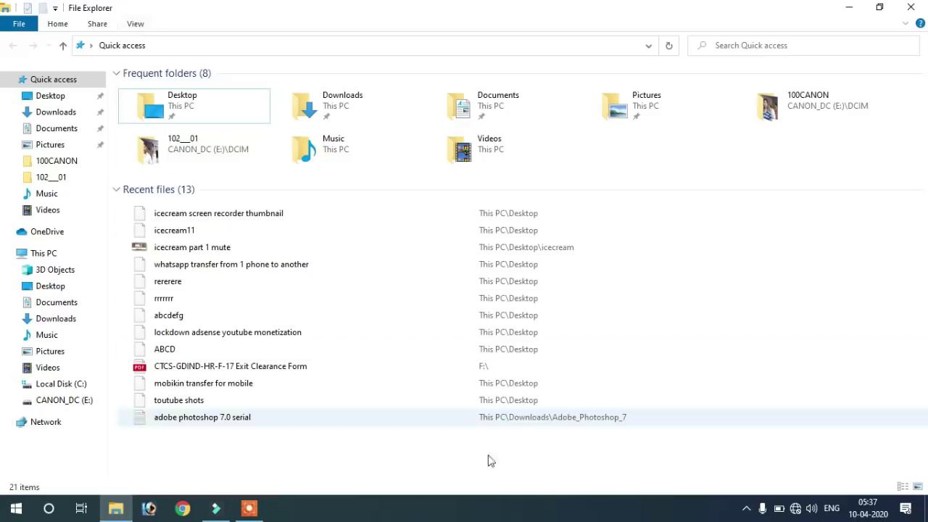
left_click(746, 509)
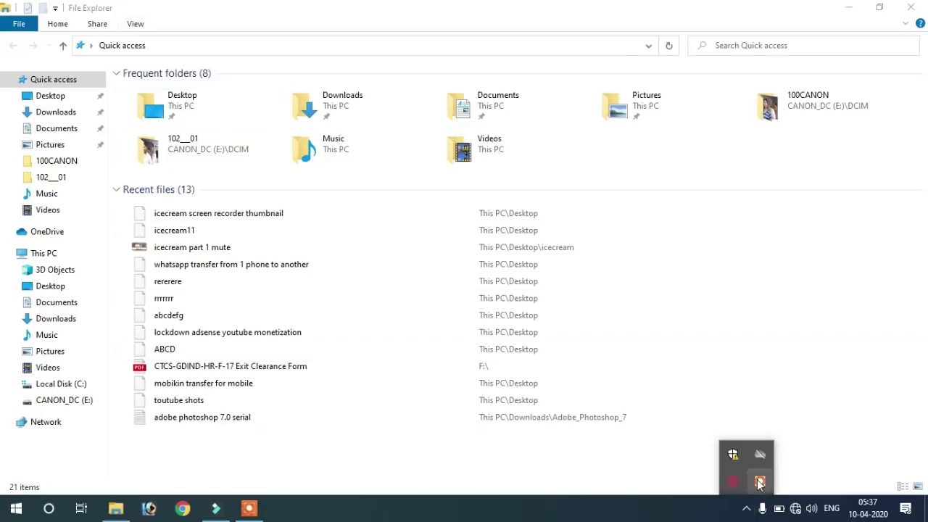
left_click(760, 481)
left_click(738, 423)
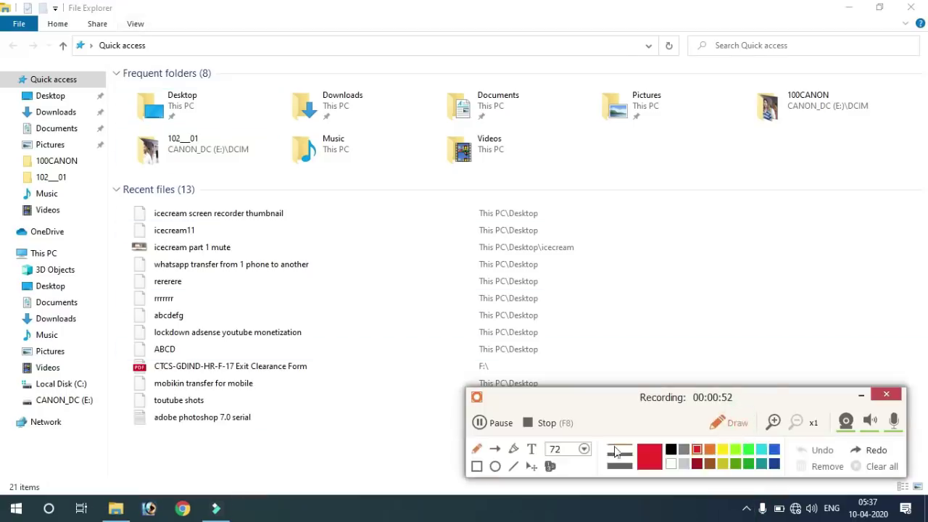
Step: Draw a red rectangle around the frequent folders and a red arrow pointing to the Pictures folder
left_click(477, 467)
mouse_move(124, 85)
left_mouse_down()
mouse_move(127, 116)
mouse_move(343, 184)
mouse_move(578, 187)
mouse_move(832, 174)
mouse_move(873, 185)
left_mouse_up()
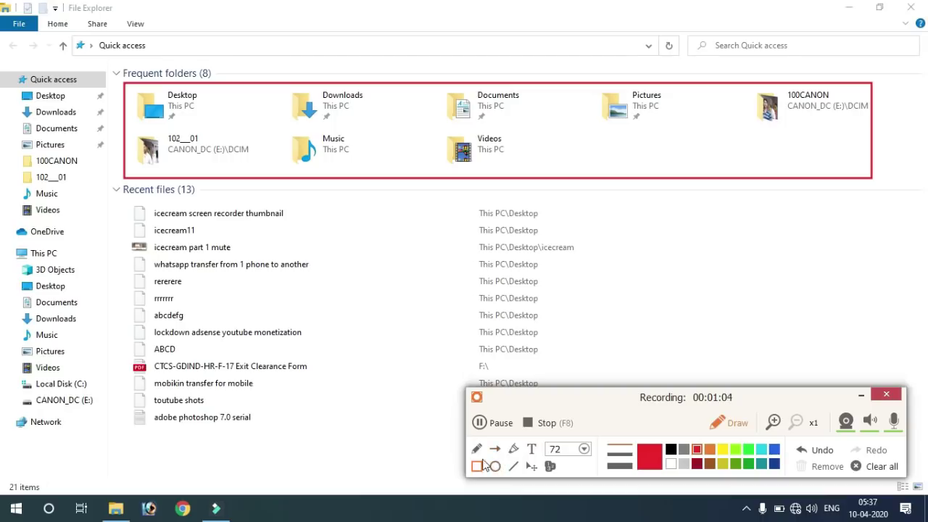
left_click(499, 449)
left_click_drag(523, 152, 610, 118)
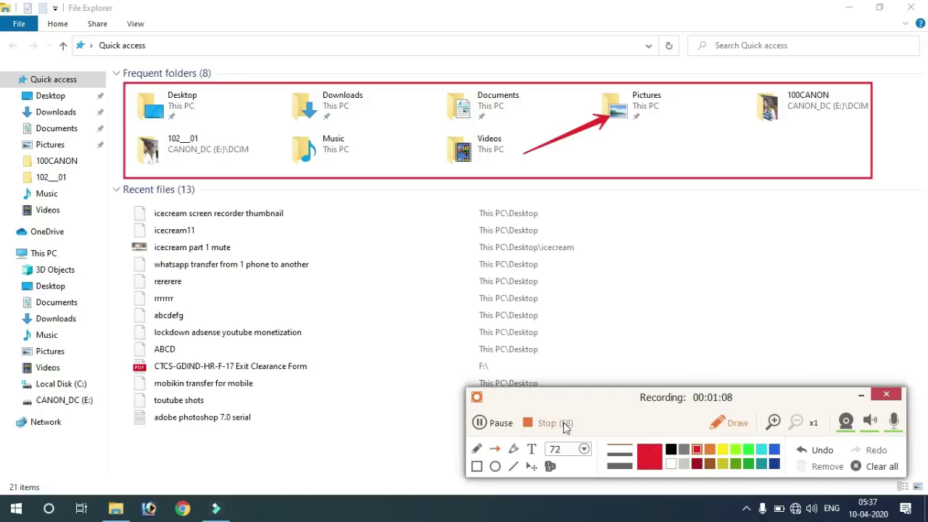
Step: Add the red text "proof" at size 72 in the empty area beside the recent files list
left_click(531, 448)
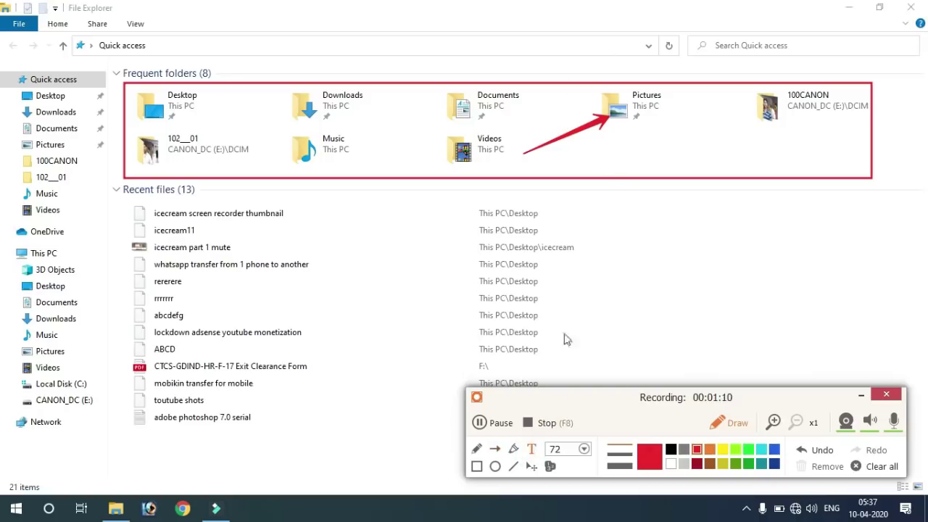
left_click(638, 225)
type("proof")
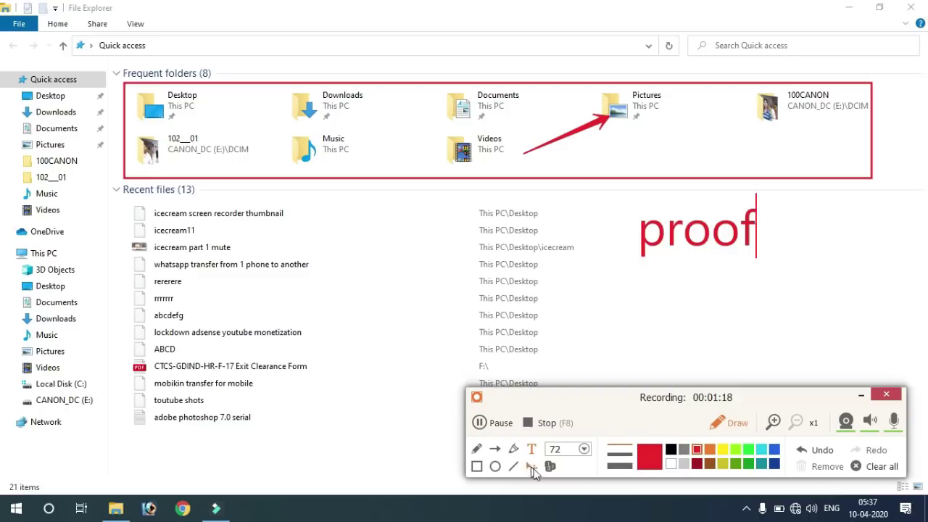
Step: Place numbered markers 1, 2 and 3 down the recent files list
left_click(549, 466)
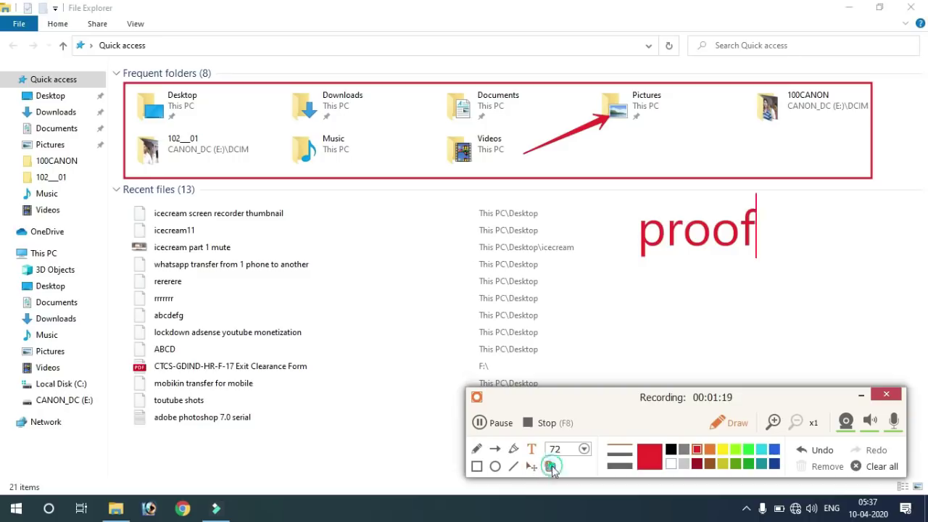
left_click(330, 252)
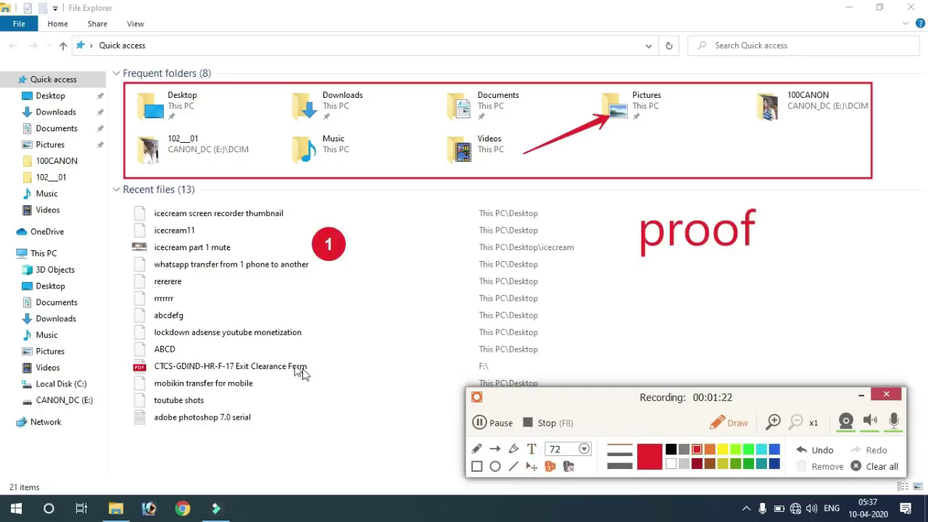
left_click(329, 333)
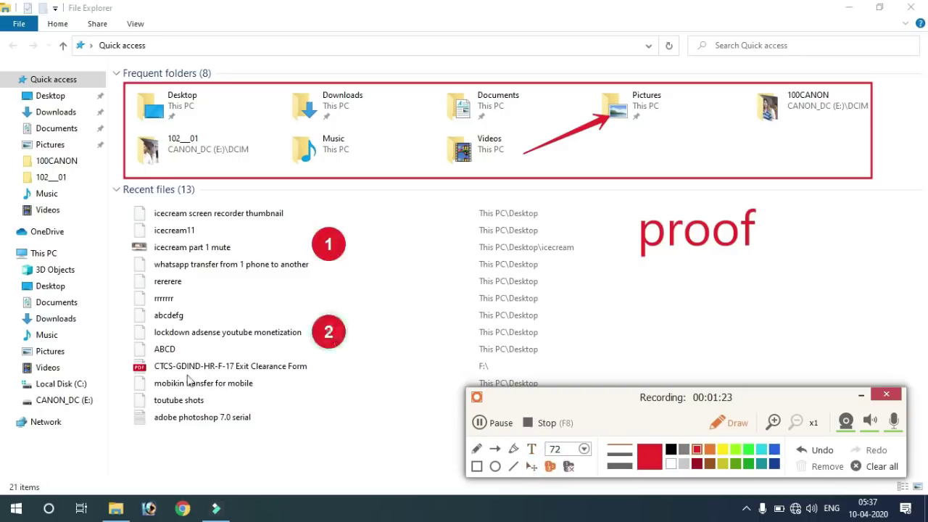
left_click(306, 422)
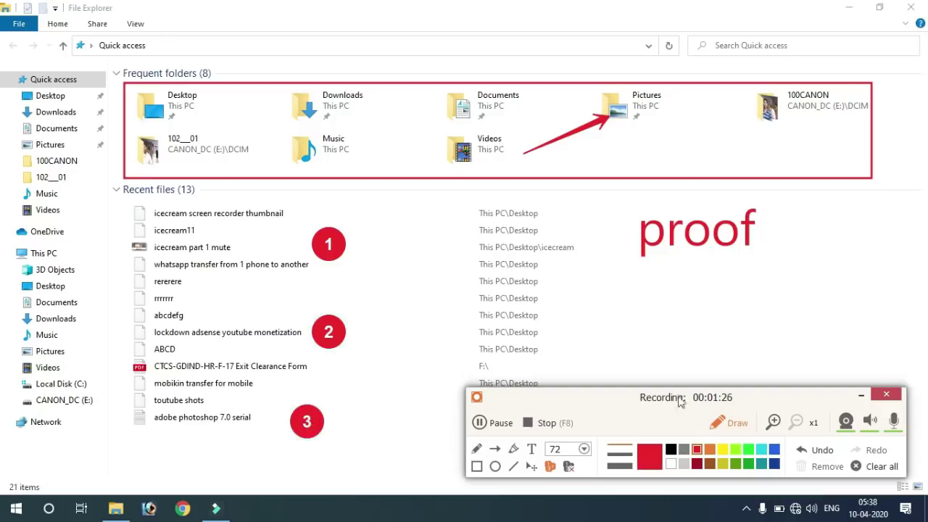
Step: Draw freehand red lines from marker 1 to Music, marker 2 to Documents and marker 3 to the 100CANON folder
left_click(477, 449)
left_click_drag(345, 258, 342, 145)
mouse_move(344, 341)
left_mouse_down()
mouse_move(408, 321)
mouse_move(464, 94)
left_mouse_up()
mouse_move(315, 426)
left_mouse_down()
mouse_move(526, 296)
mouse_move(727, 110)
mouse_move(770, 105)
left_mouse_up()
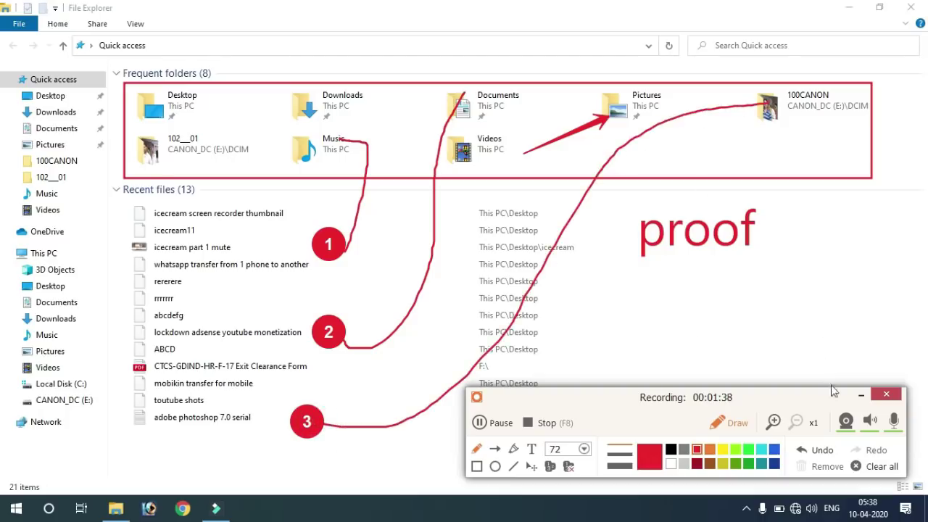
Step: Show the webcam overlay during the recording, move it slightly lower, and turn it off again
left_click(845, 422)
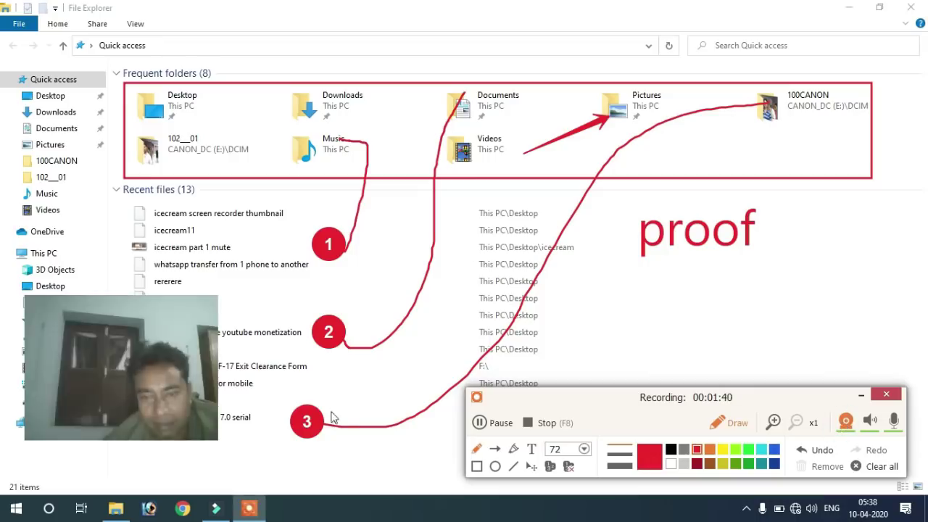
left_click_drag(161, 299, 160, 357)
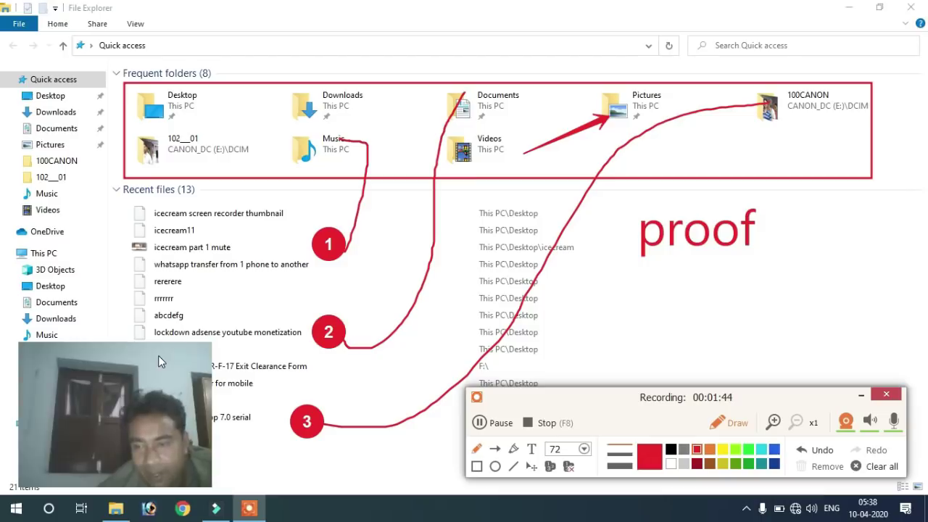
left_click(845, 422)
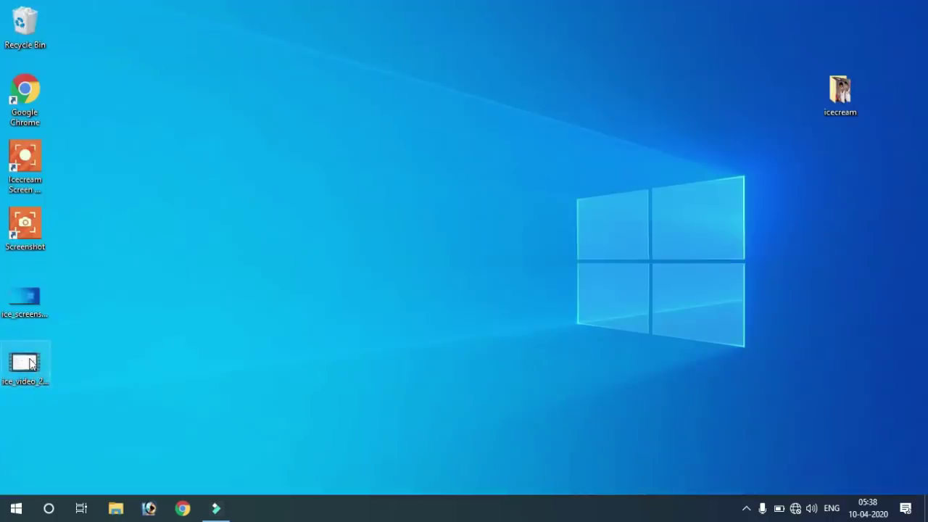
right_click(30, 362)
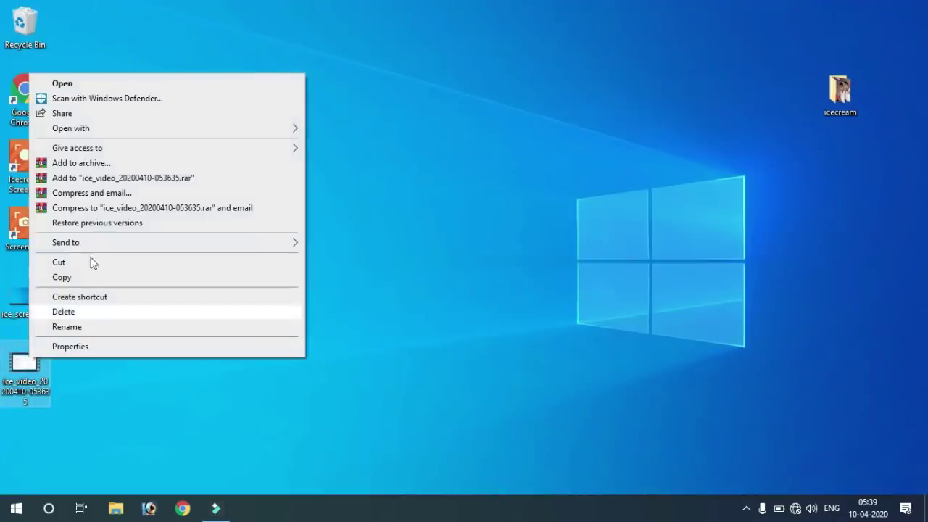
mouse_move(217, 129)
left_click(331, 147)
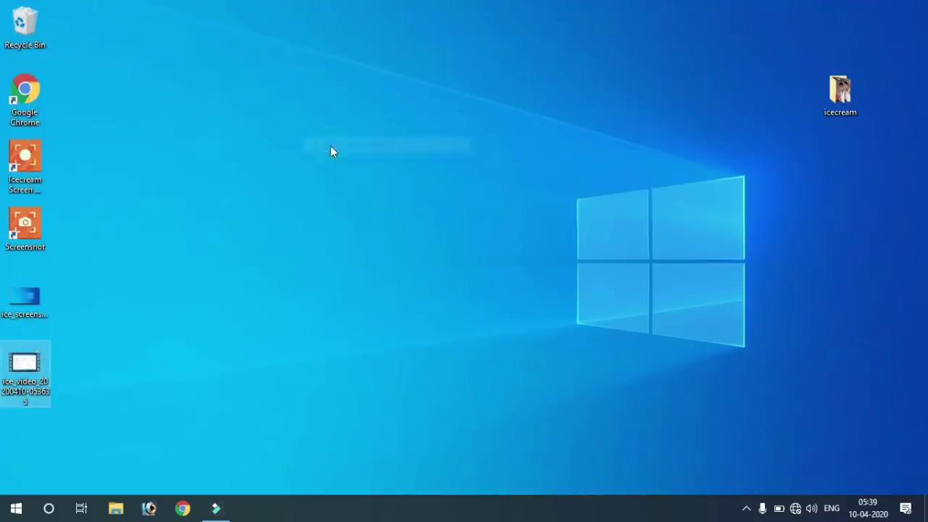
double_click(443, 184)
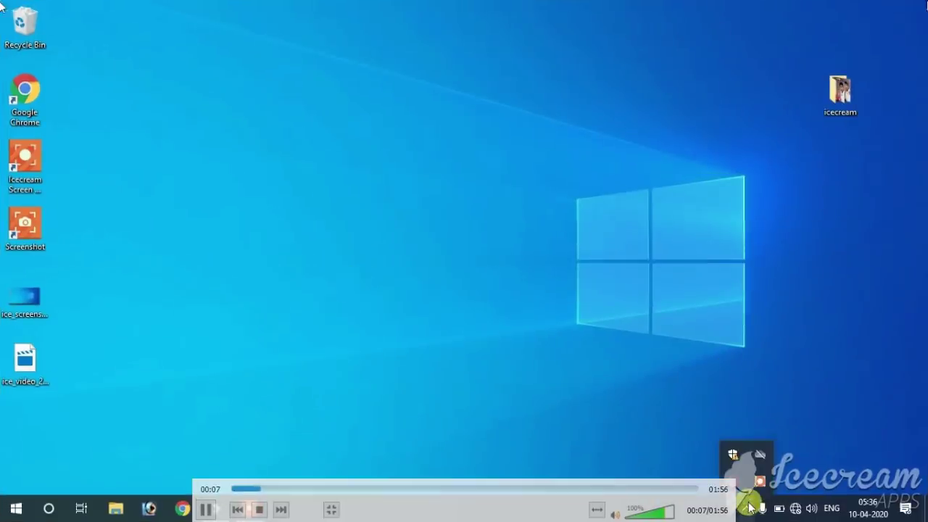
double_click(317, 141)
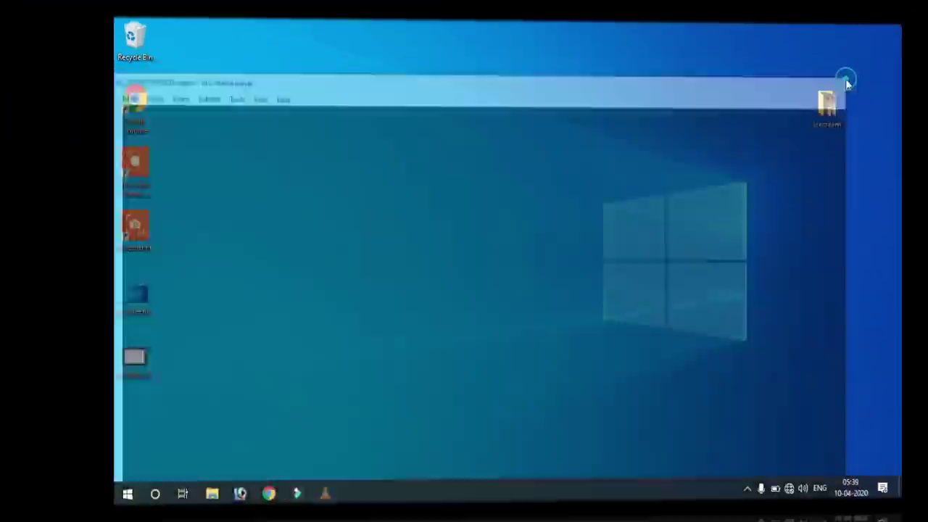